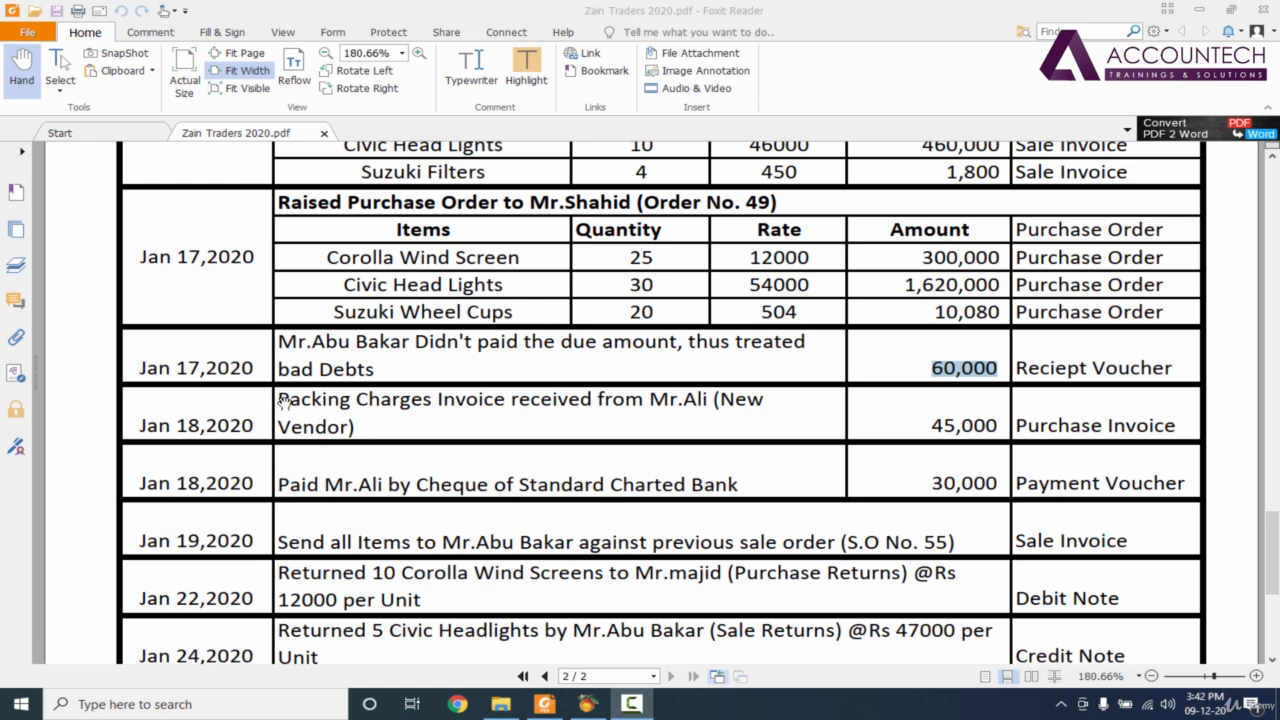
Review the Jan 18, 2020 packing charges purchase invoice entry from the new vendor in the transactions PDF.
left_click_drag(280, 401, 428, 401)
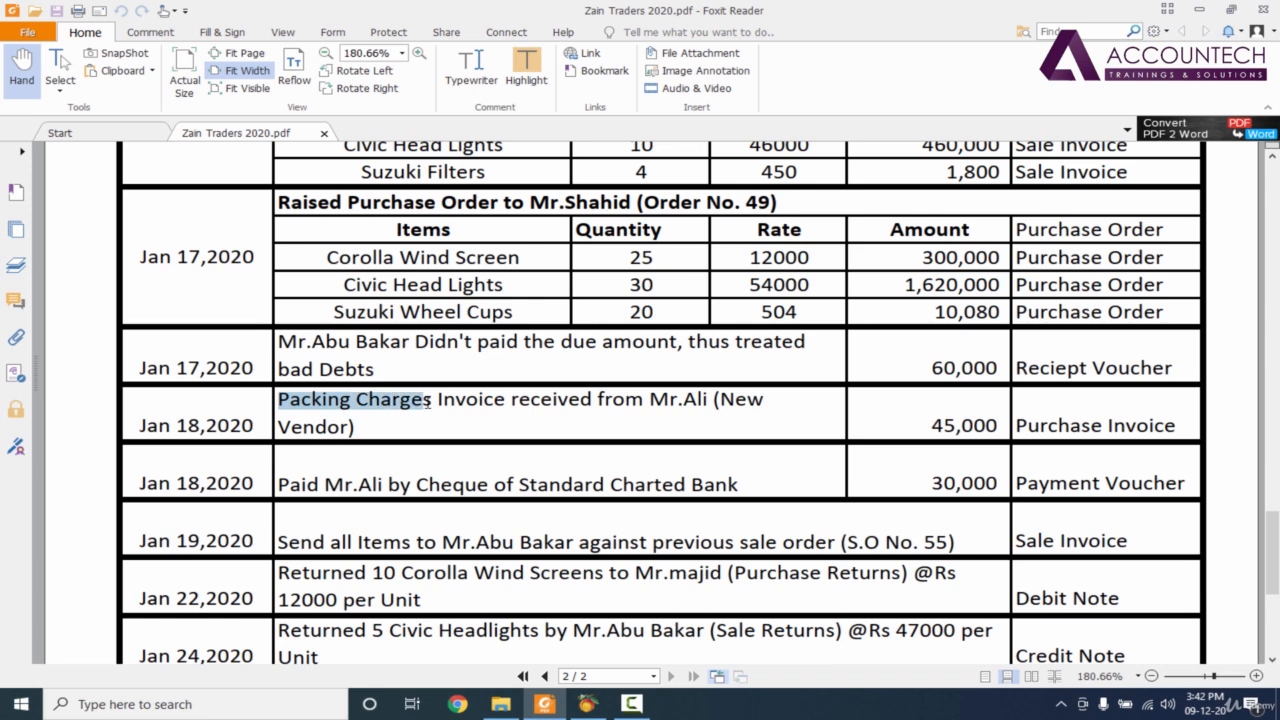
left_click_drag(650, 401, 710, 401)
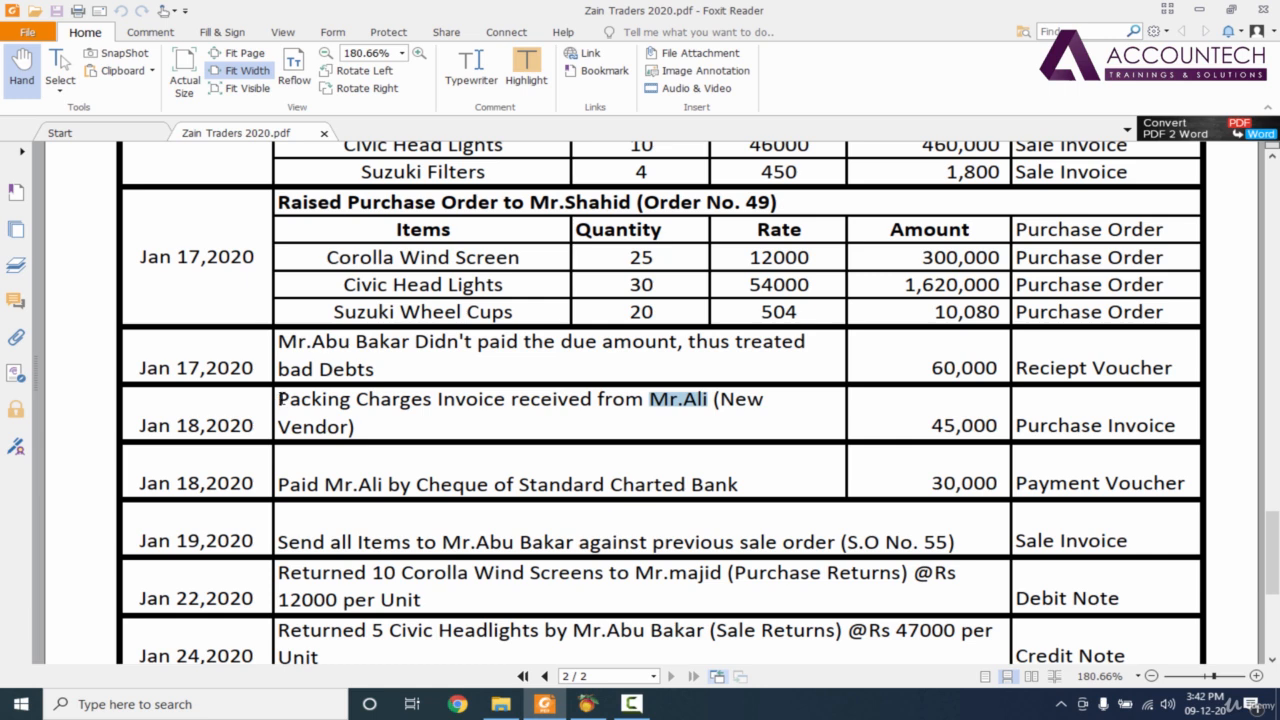
left_click_drag(281, 399, 428, 400)
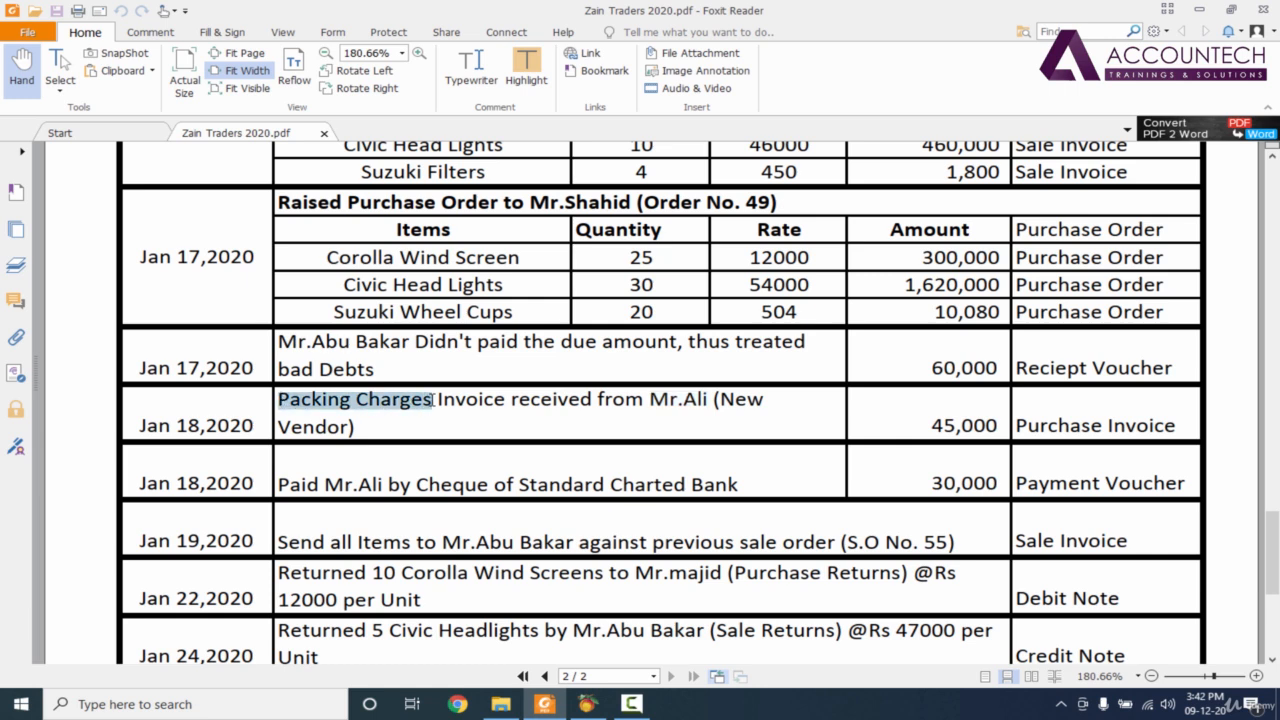
left_click(447, 421)
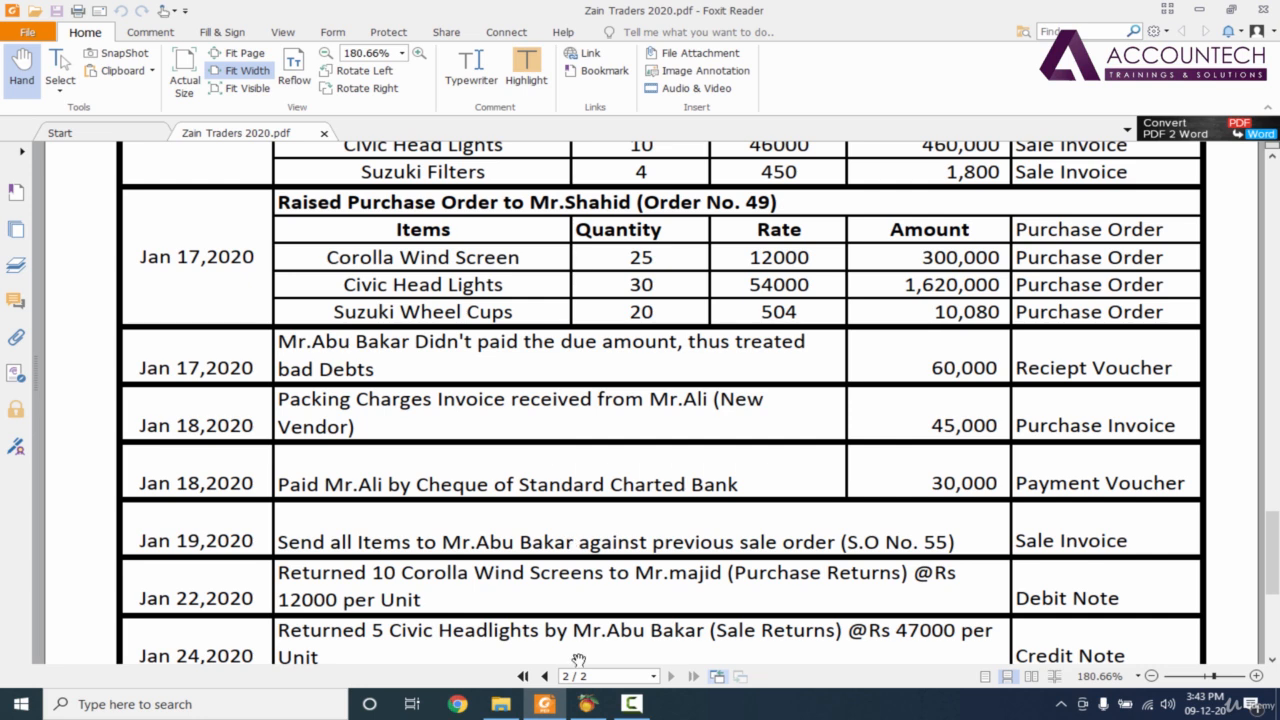
Switch to Peachtree Accounting and start a new vendor bill.
left_click(587, 704)
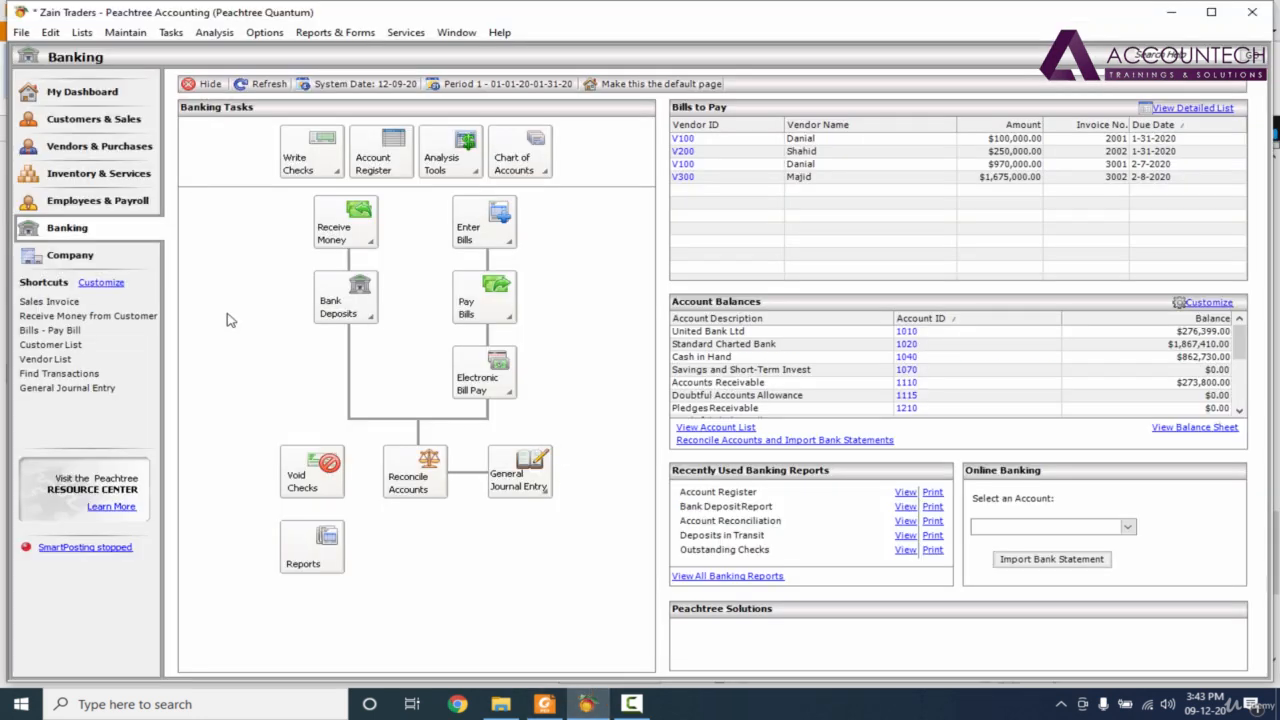
left_click(116, 156)
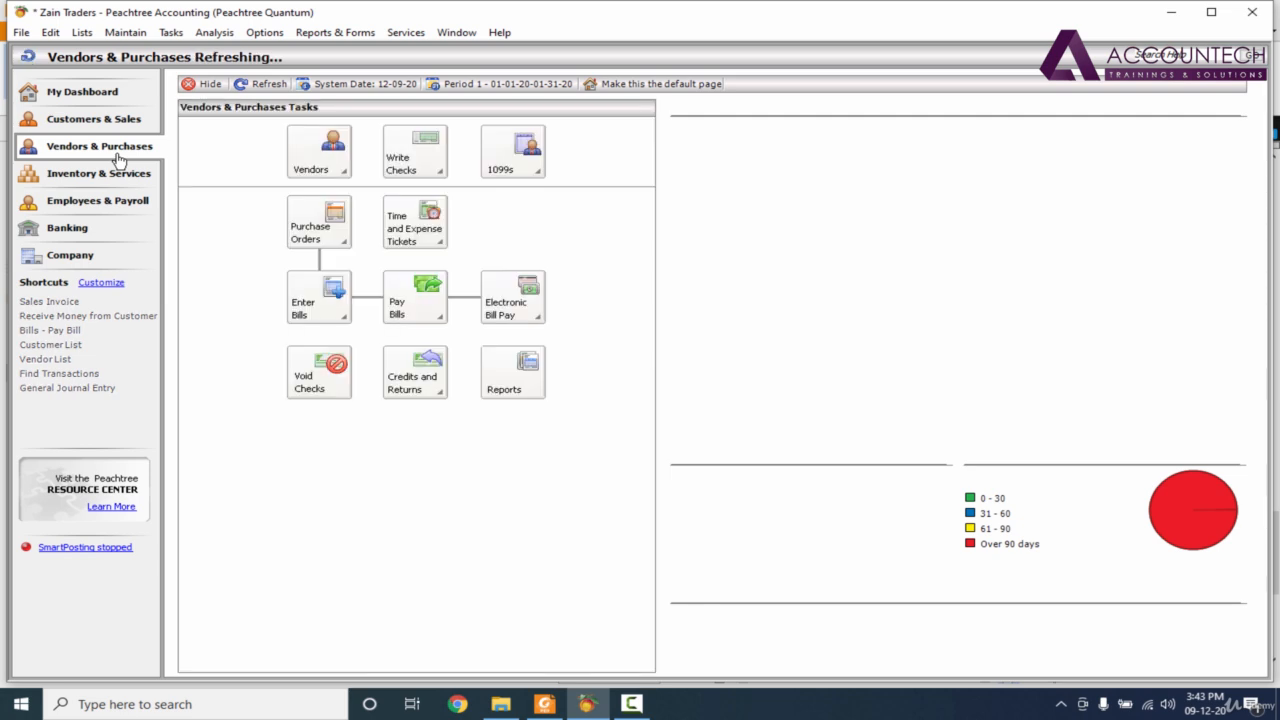
mouse_move(325, 303)
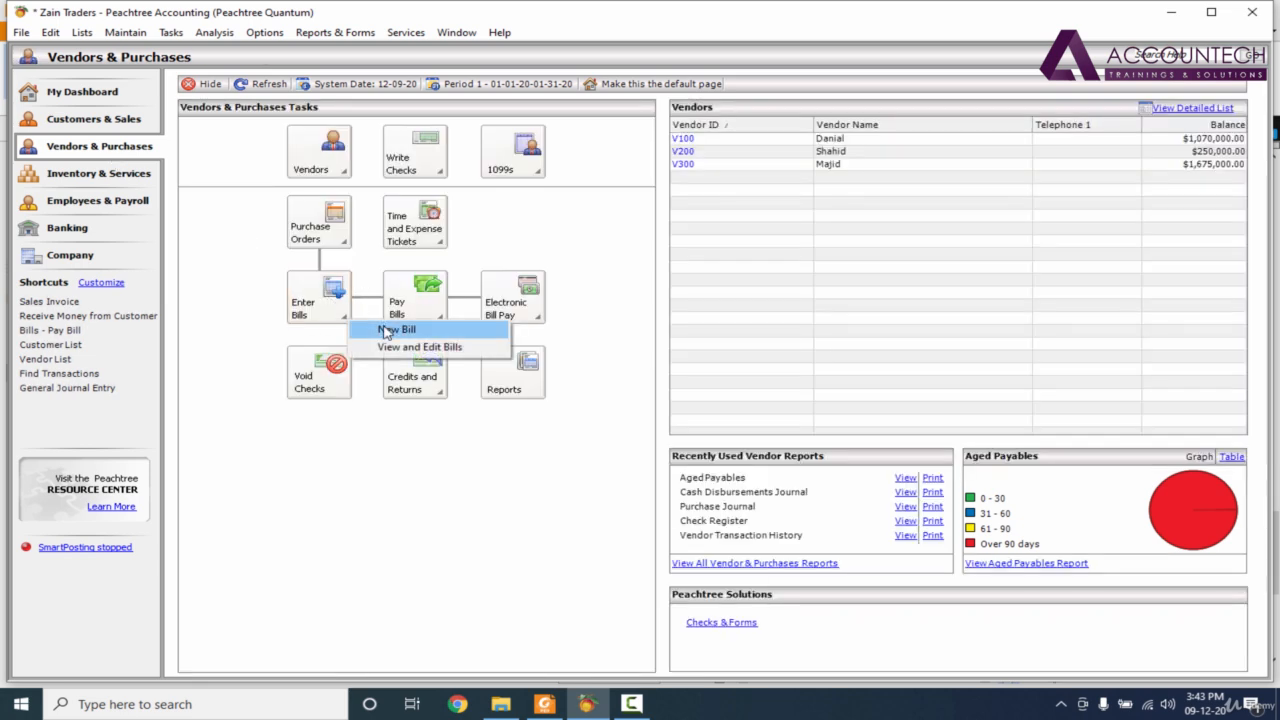
left_click(385, 328)
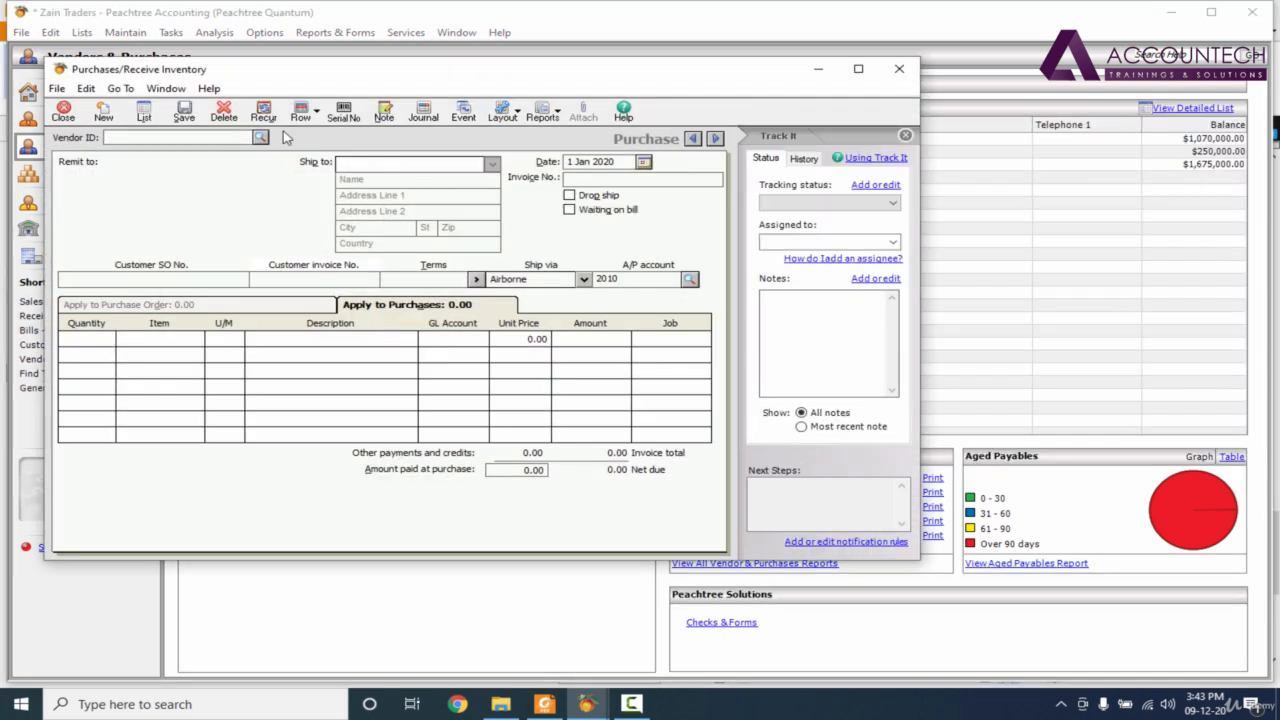
Create a new vendor from the bill's vendor lookup with ID V400 and fill in the vendor's name.
left_click(260, 139)
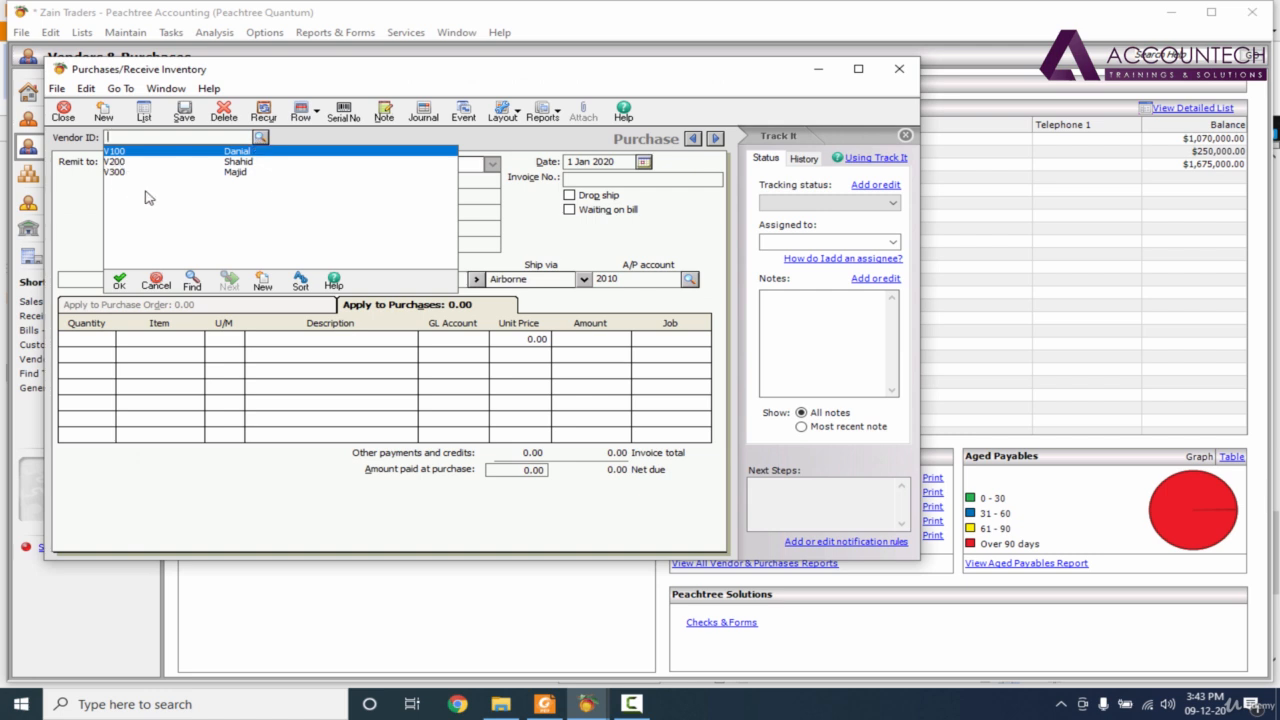
left_click(266, 284)
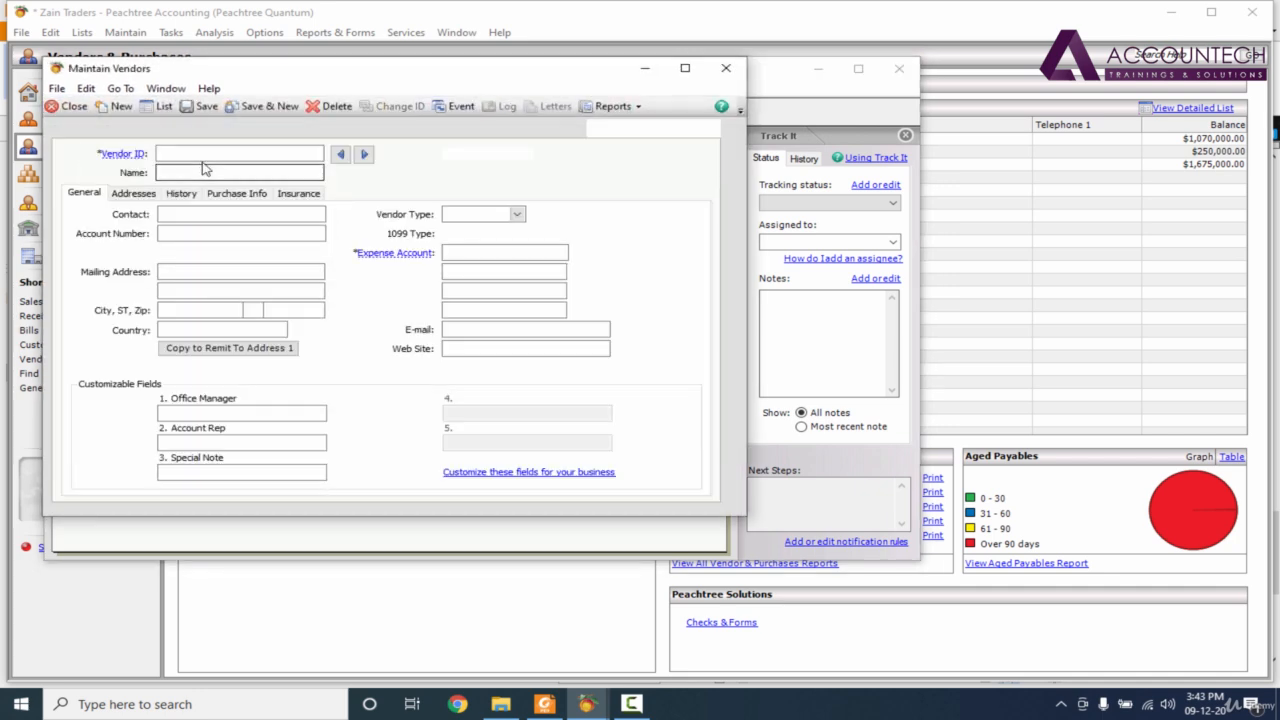
type("V400")
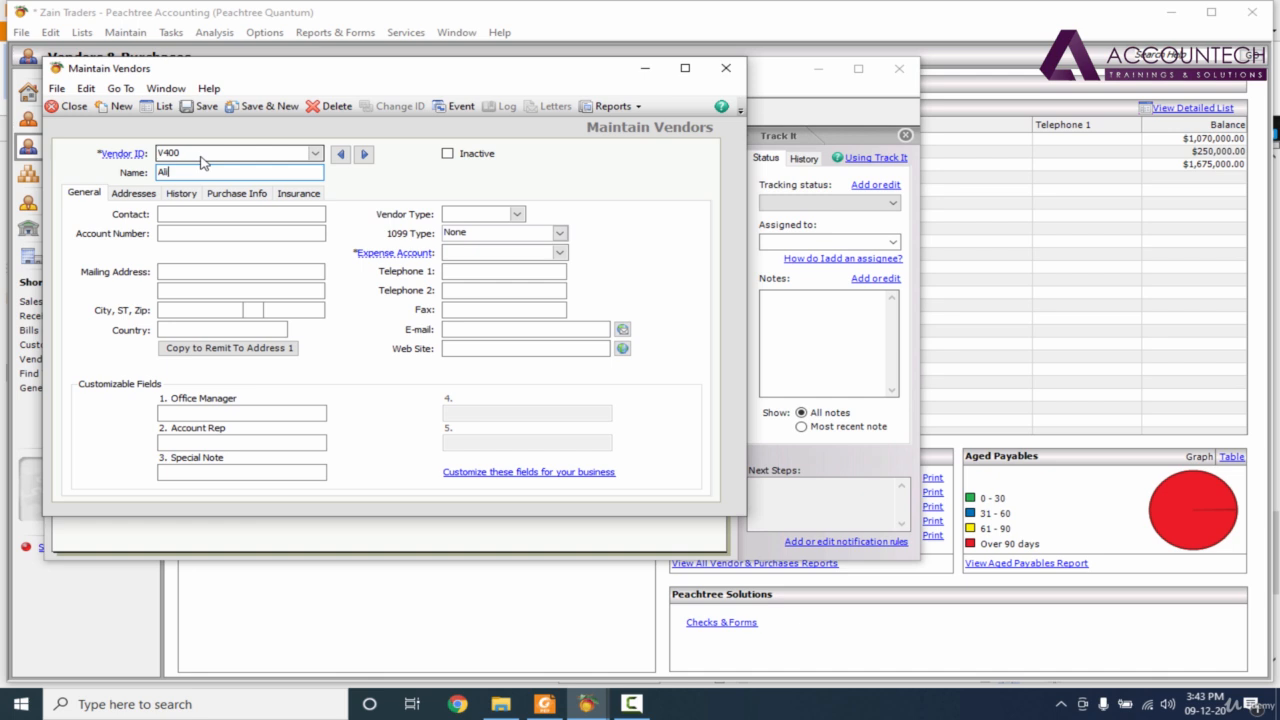
Set the new vendor's expense account to 1410 Inventory and save the vendor record.
left_click(560, 253)
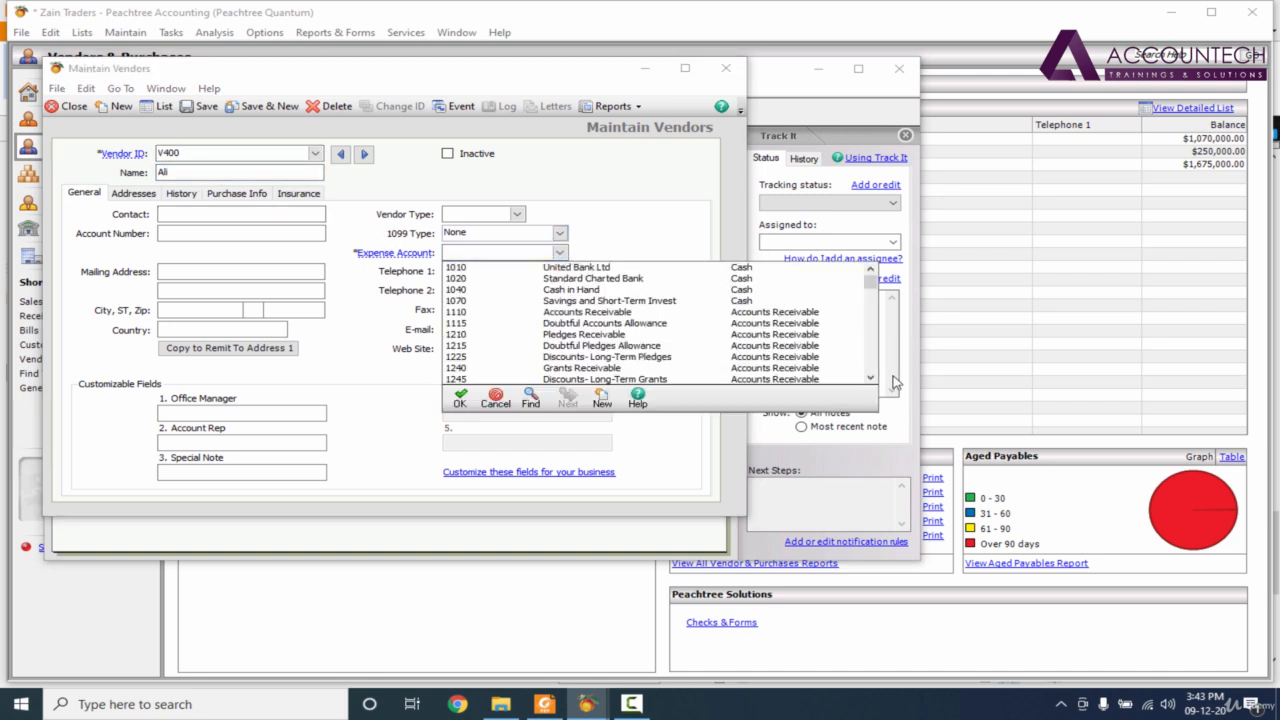
left_click(870, 380)
left_click(870, 380)
left_click(871, 381)
left_click(871, 381)
left_click(871, 381)
left_click(871, 381)
left_click(871, 381)
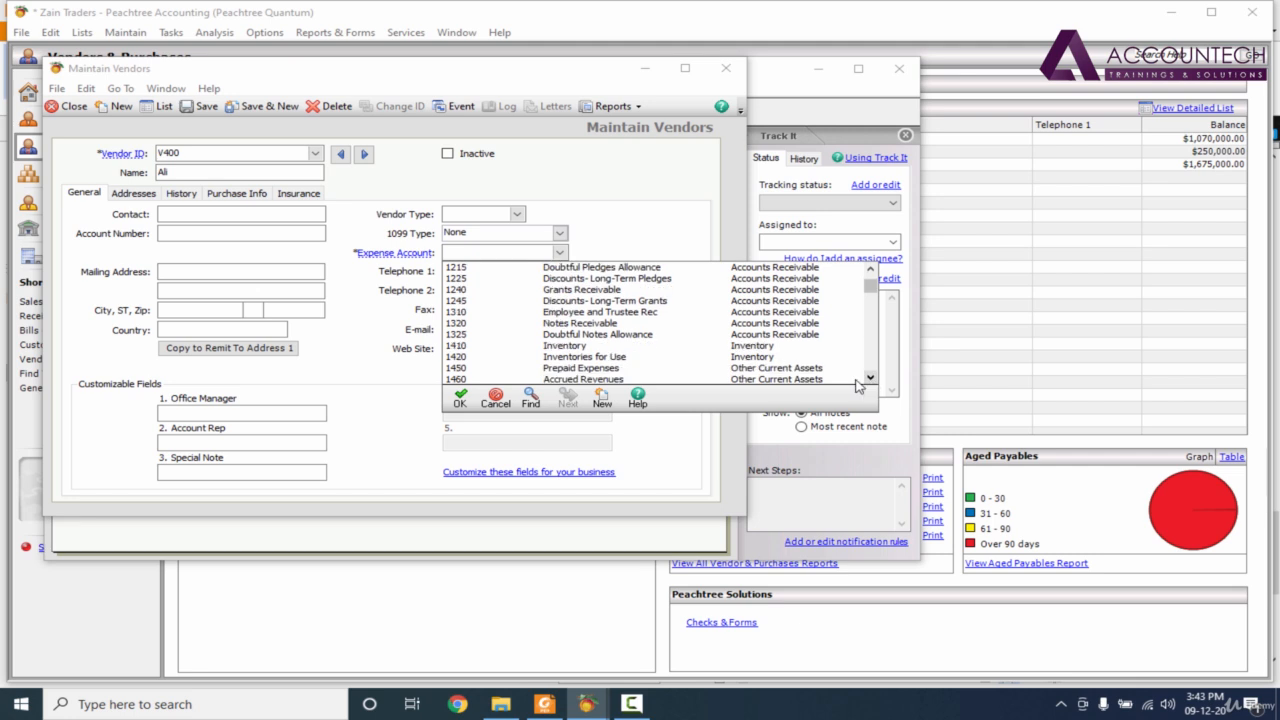
double_click(582, 349)
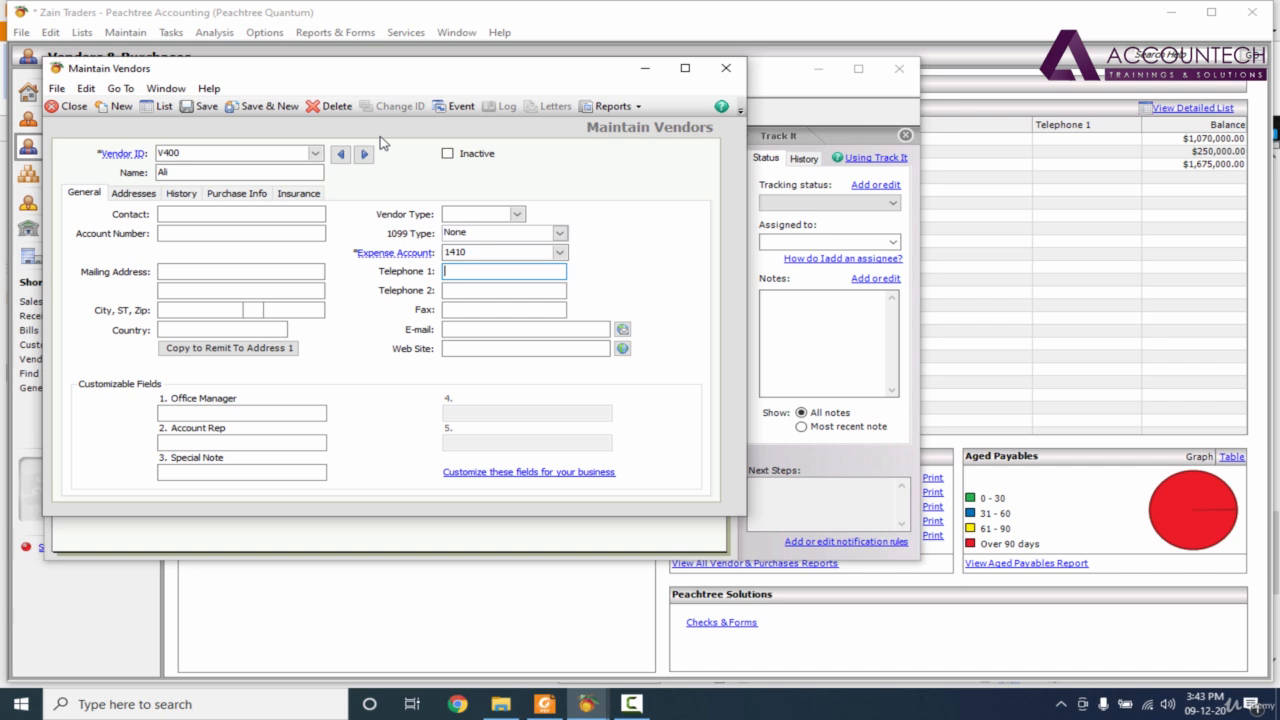
left_click(205, 108)
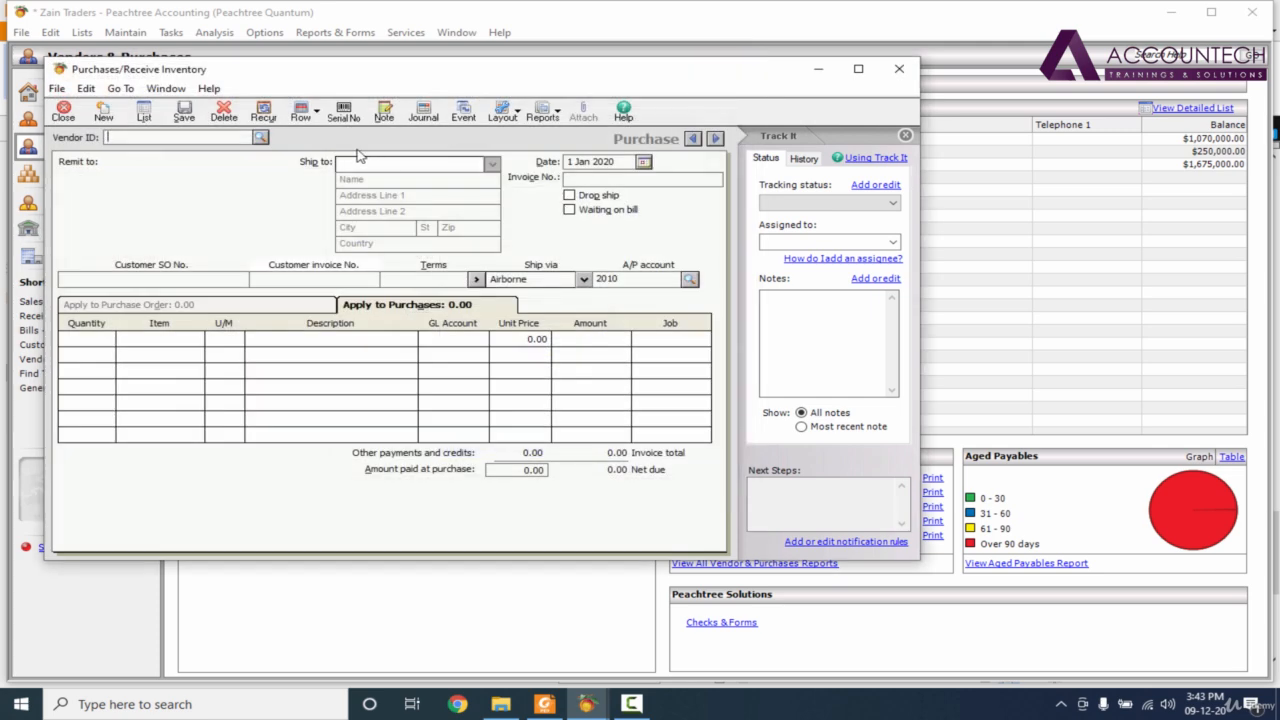
Fill in the bill header with vendor V400, the date 18 Jan 2020 and the invoice number.
left_click(260, 137)
left_click(230, 183)
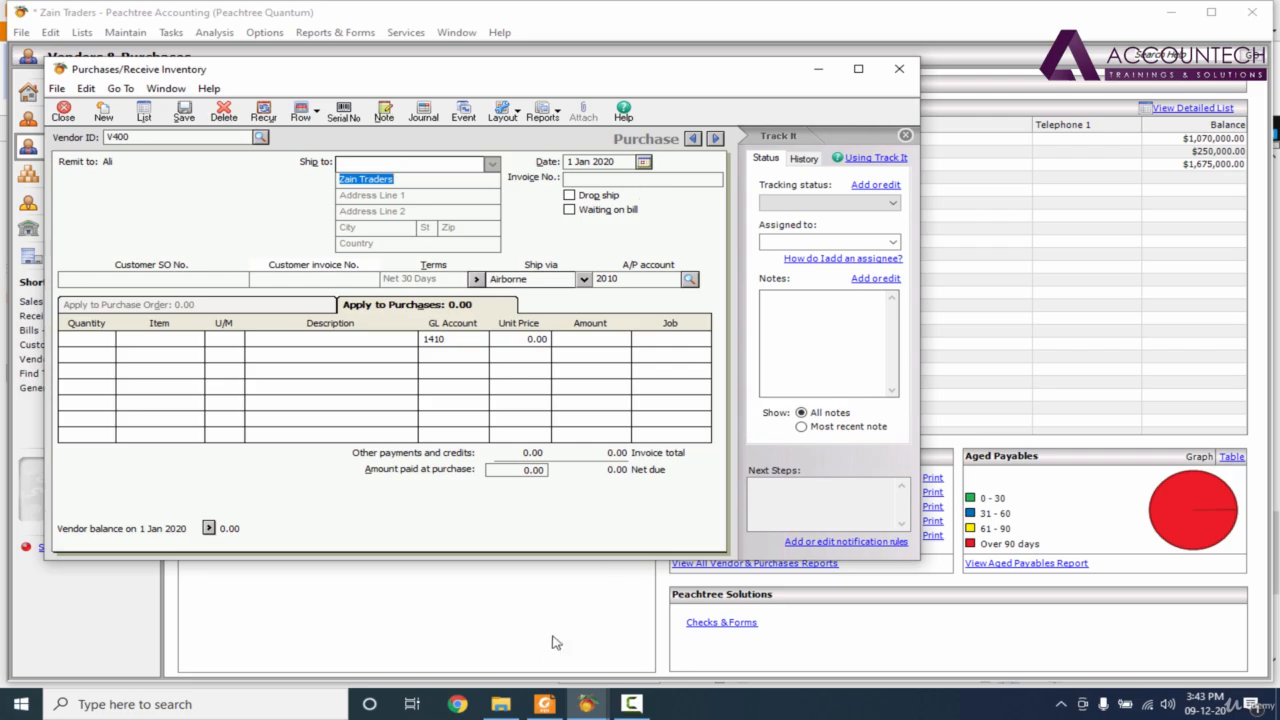
left_click(544, 704)
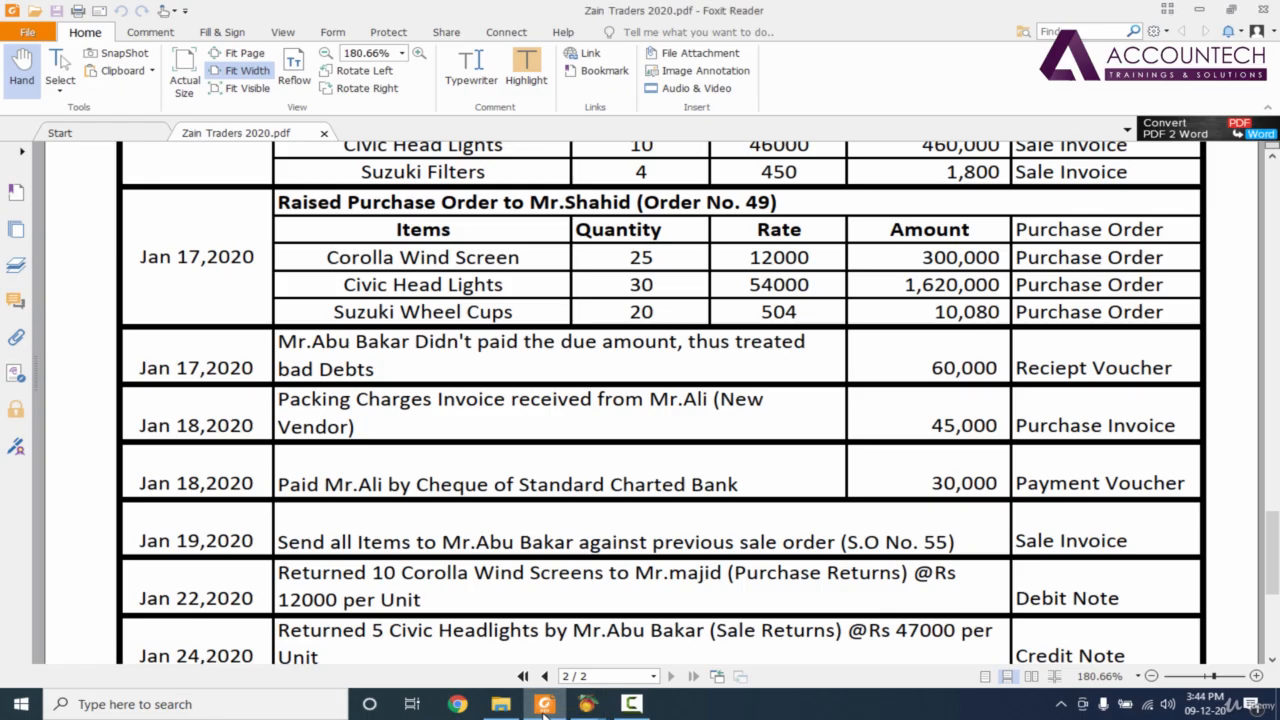
left_click(544, 704)
left_click(643, 161)
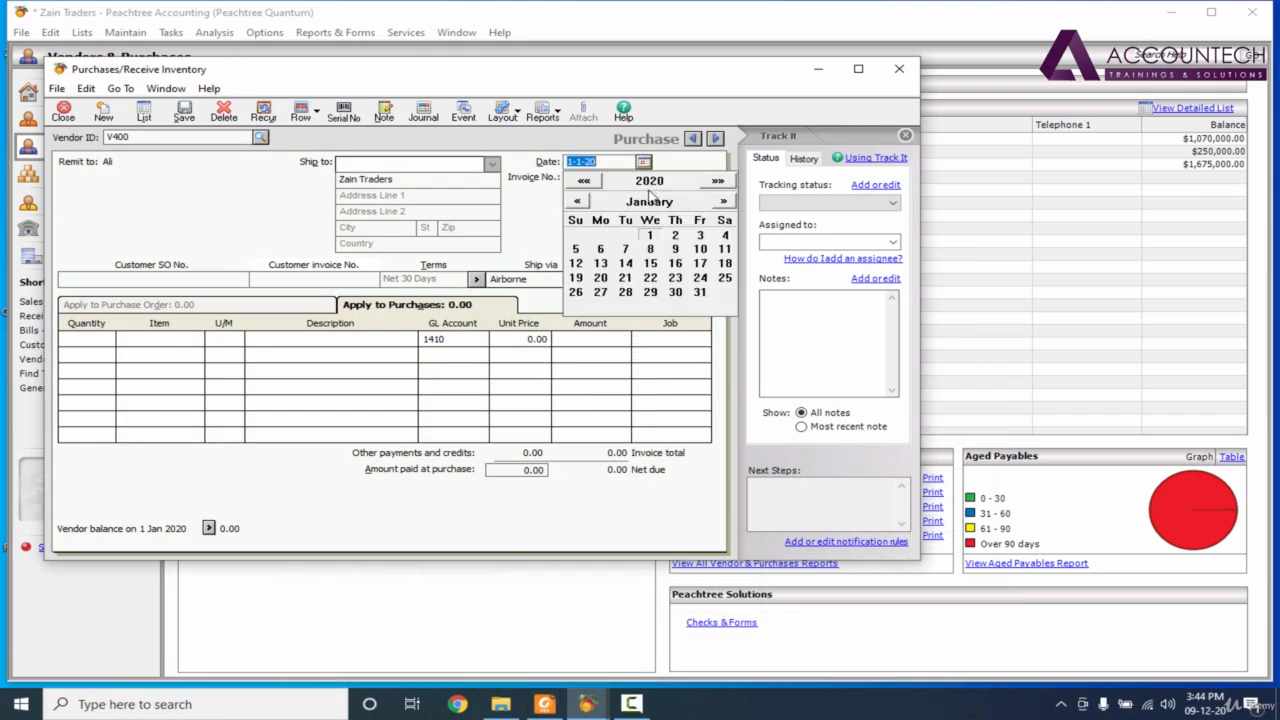
left_click(725, 263)
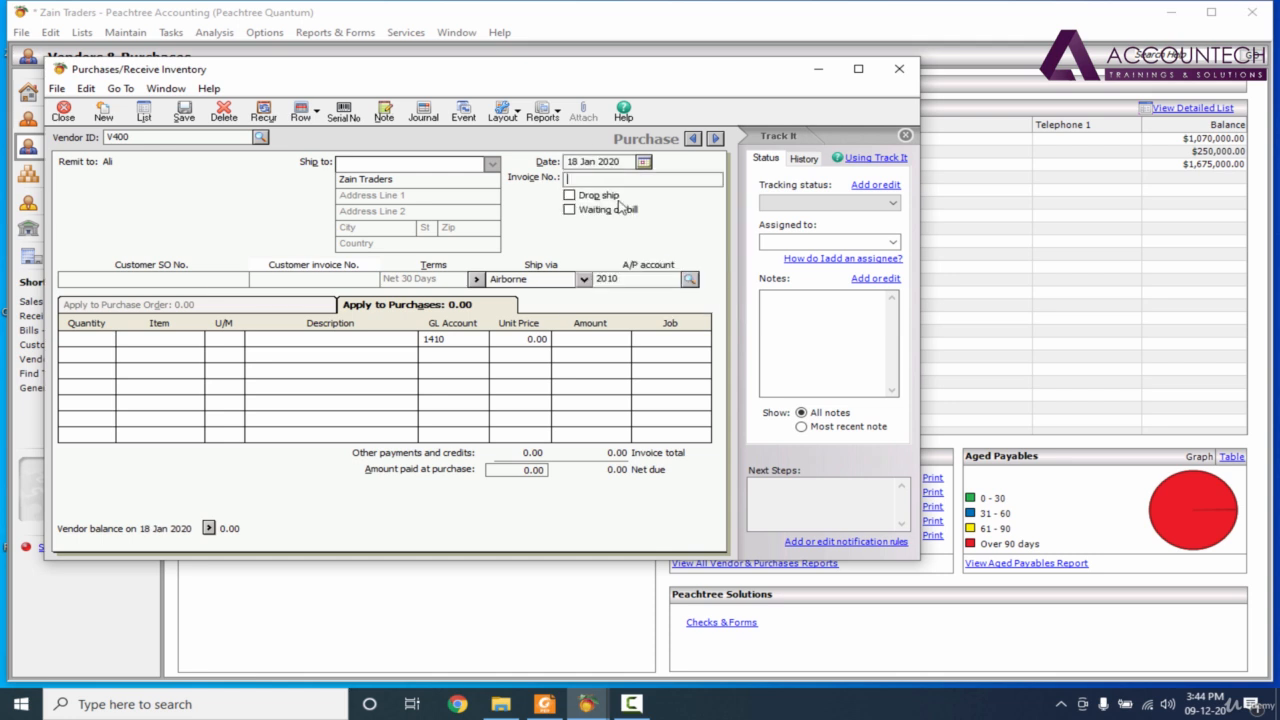
type("9308302")
Start a new inventory item from the item lookup on the bill's first line.
left_click(100, 339)
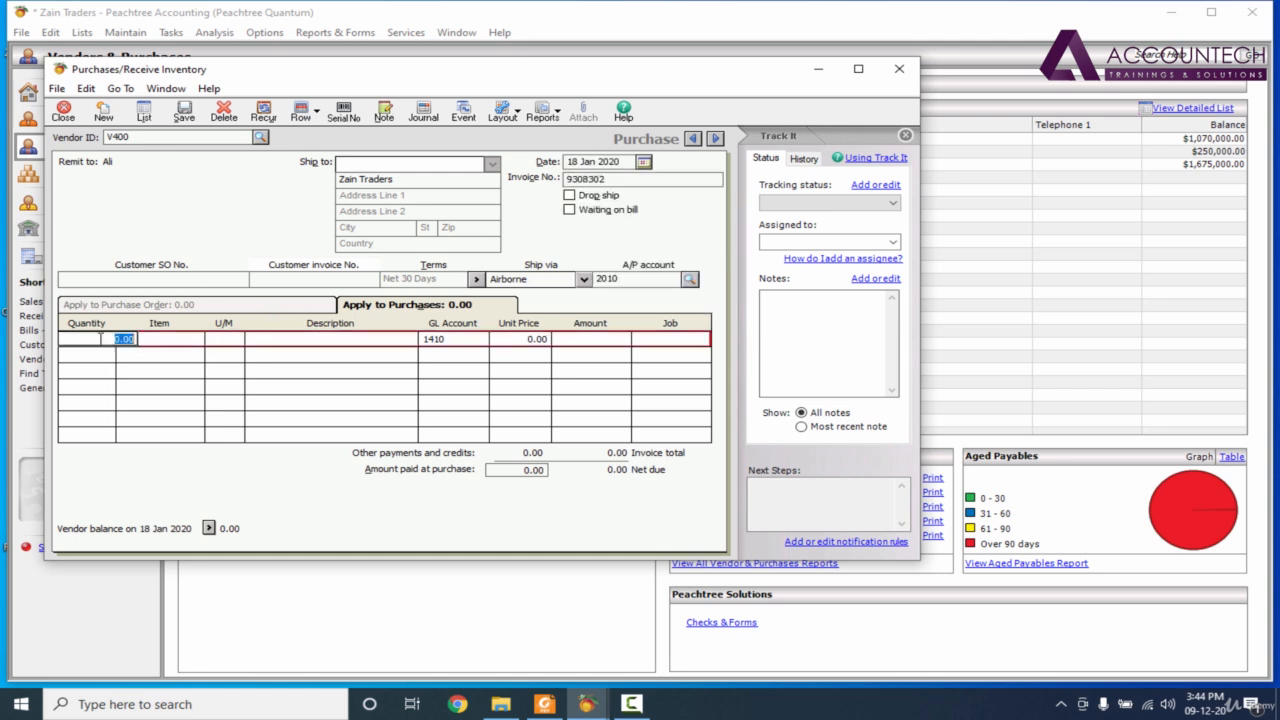
left_click(201, 343)
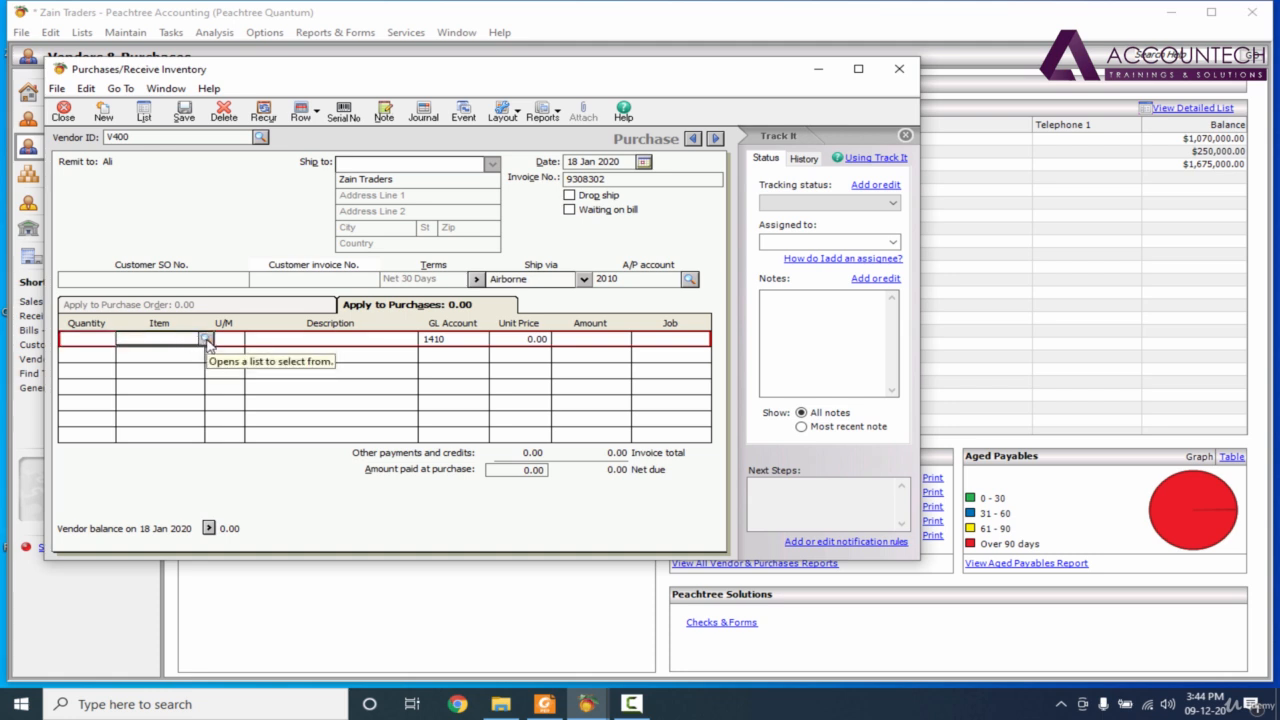
left_click(206, 340)
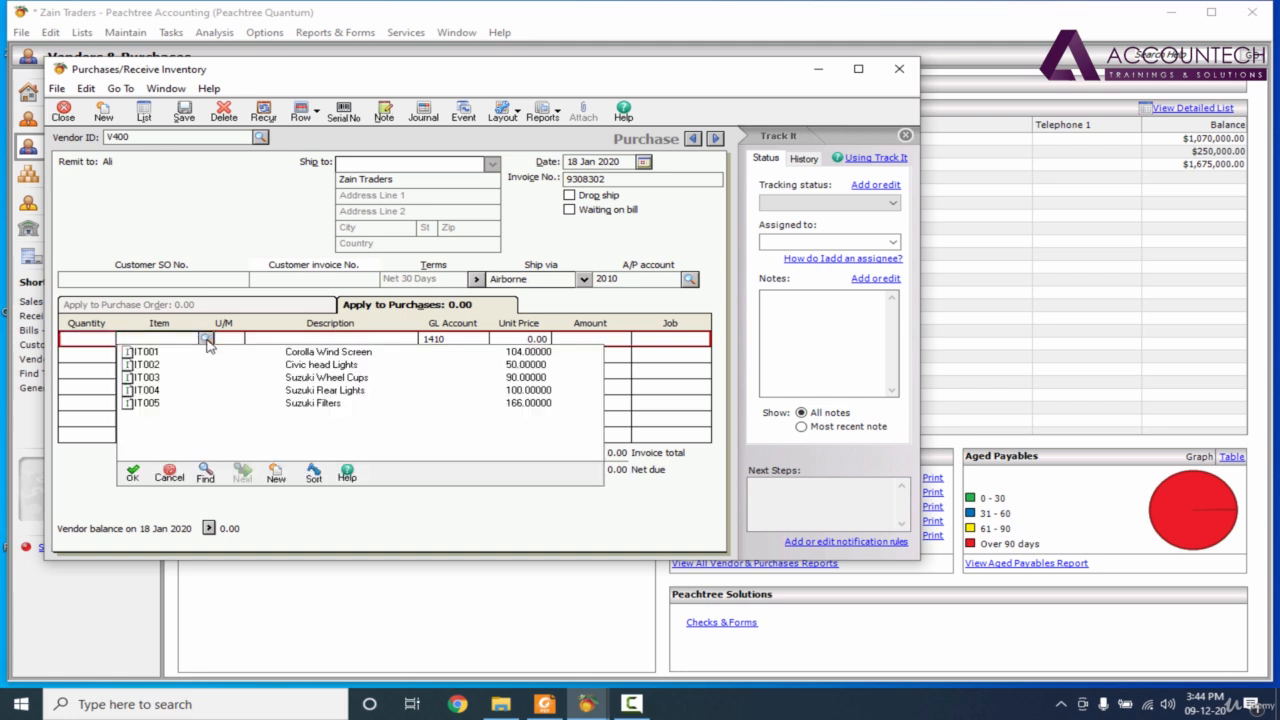
left_click(276, 476)
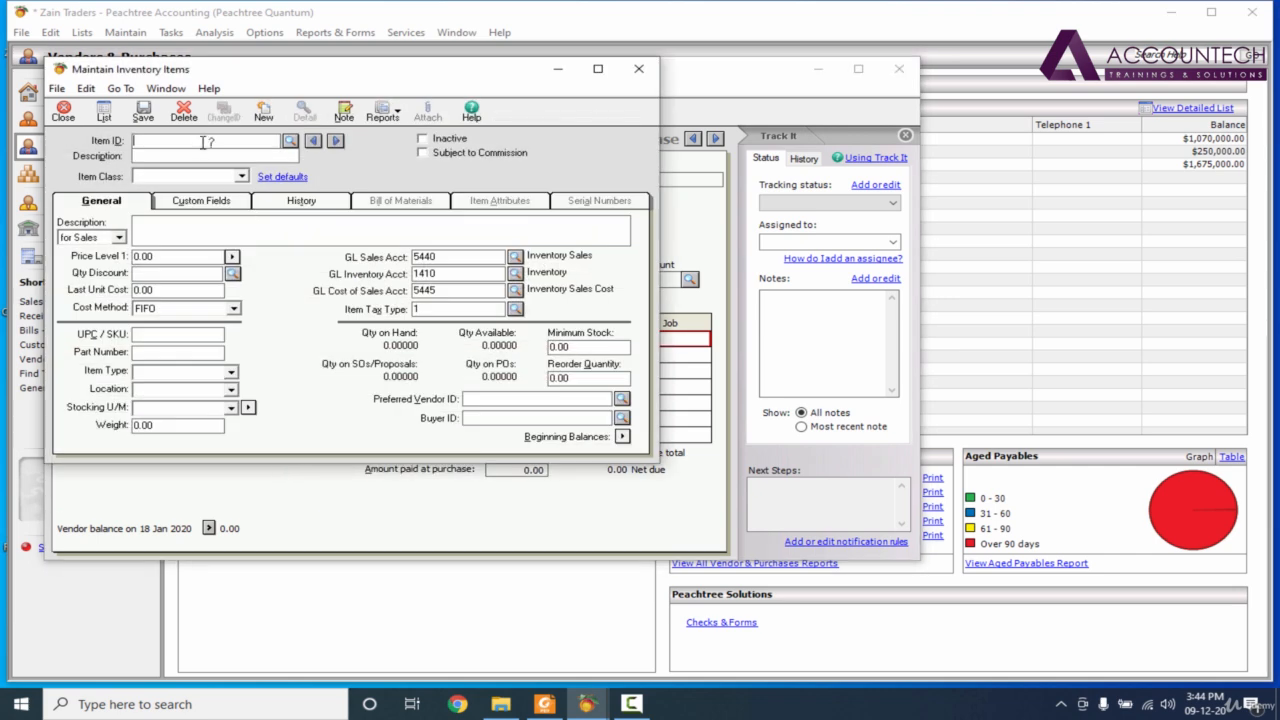
type("Packing Charges")
left_click_drag(216, 143, 105, 142)
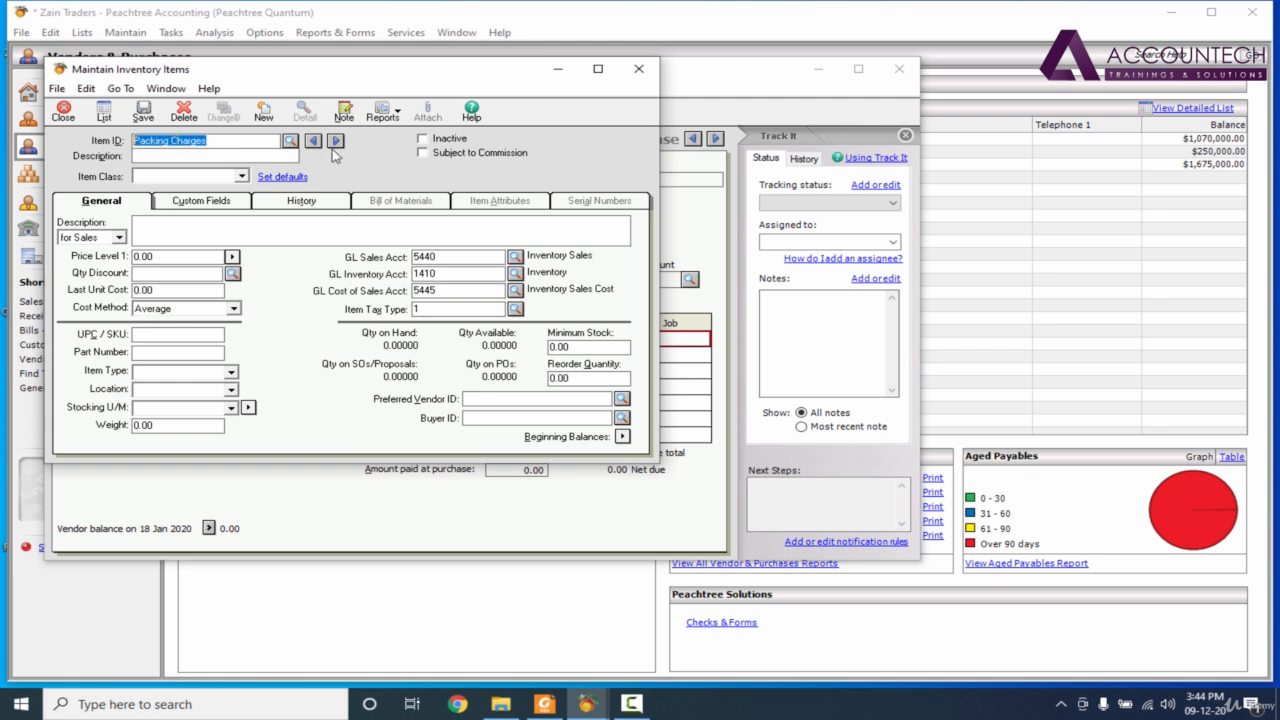
left_click(290, 141)
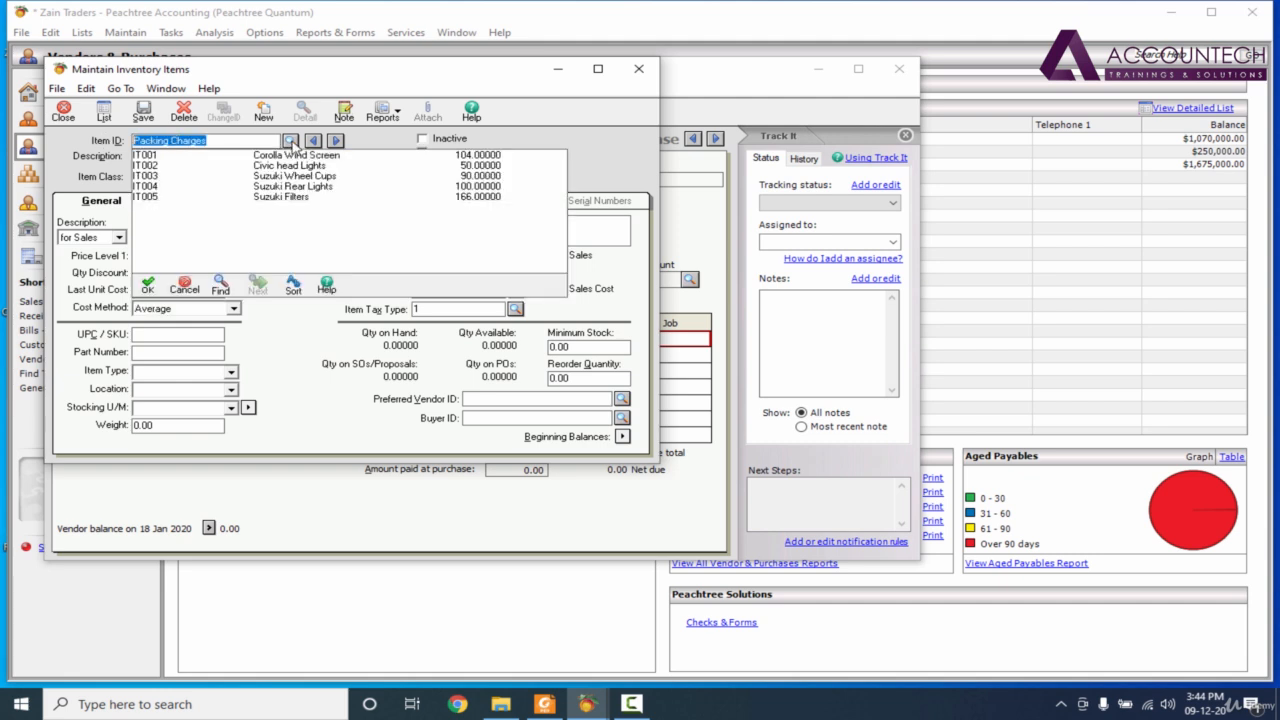
left_click(290, 141)
key("Escape")
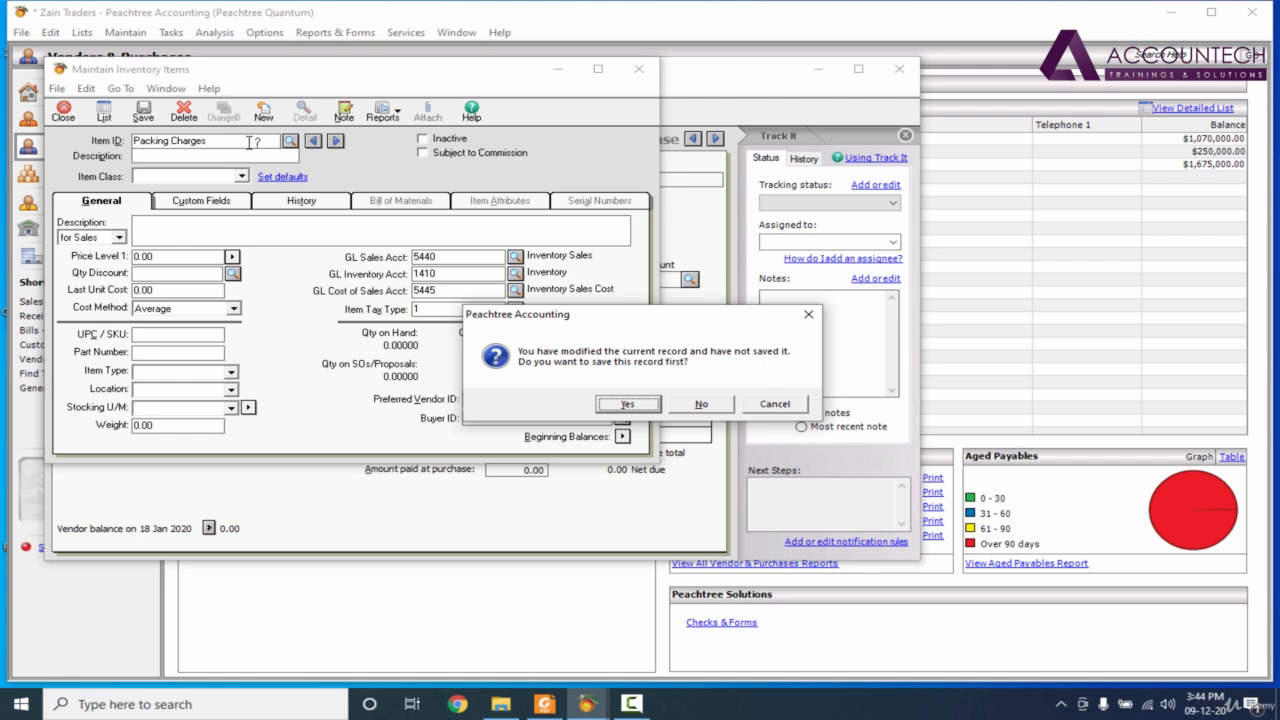
left_click(775, 404)
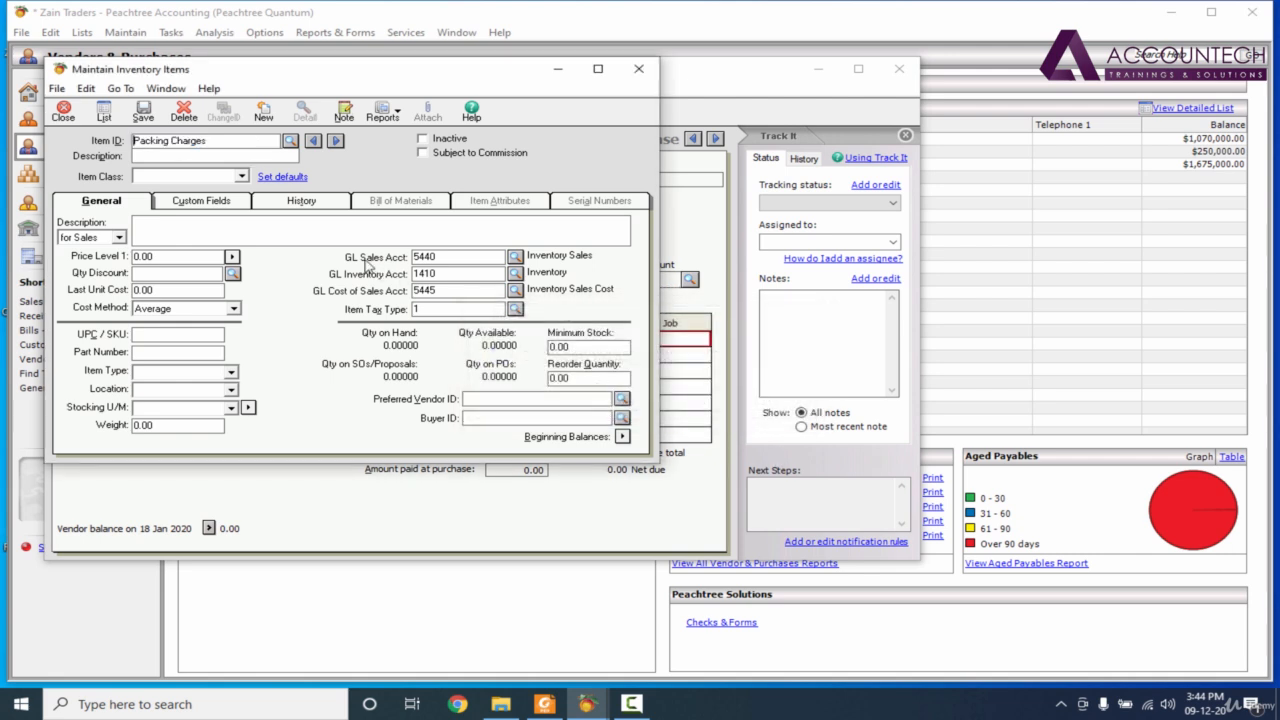
left_click_drag(230, 142, 149, 130)
left_click(184, 112)
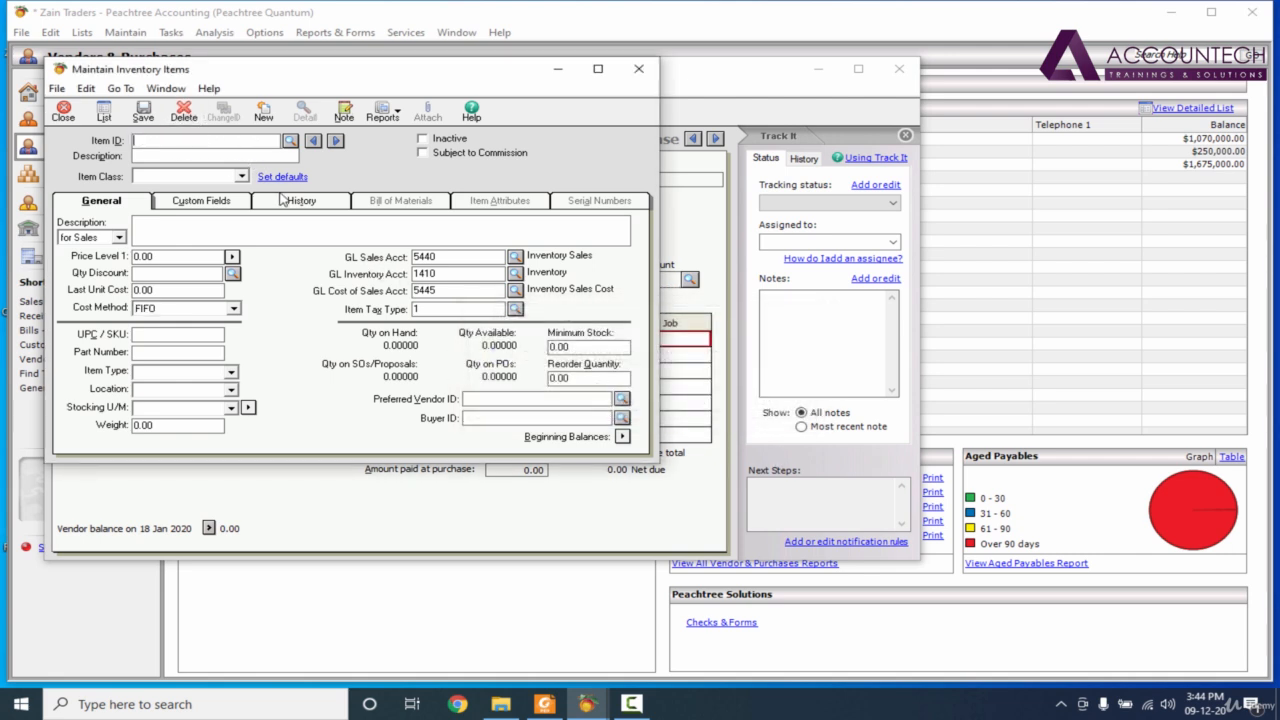
Define item IT006 with the description Packing Charges and class Service, and switch its long description to the one for purchases.
type("IT006")
key("Tab")
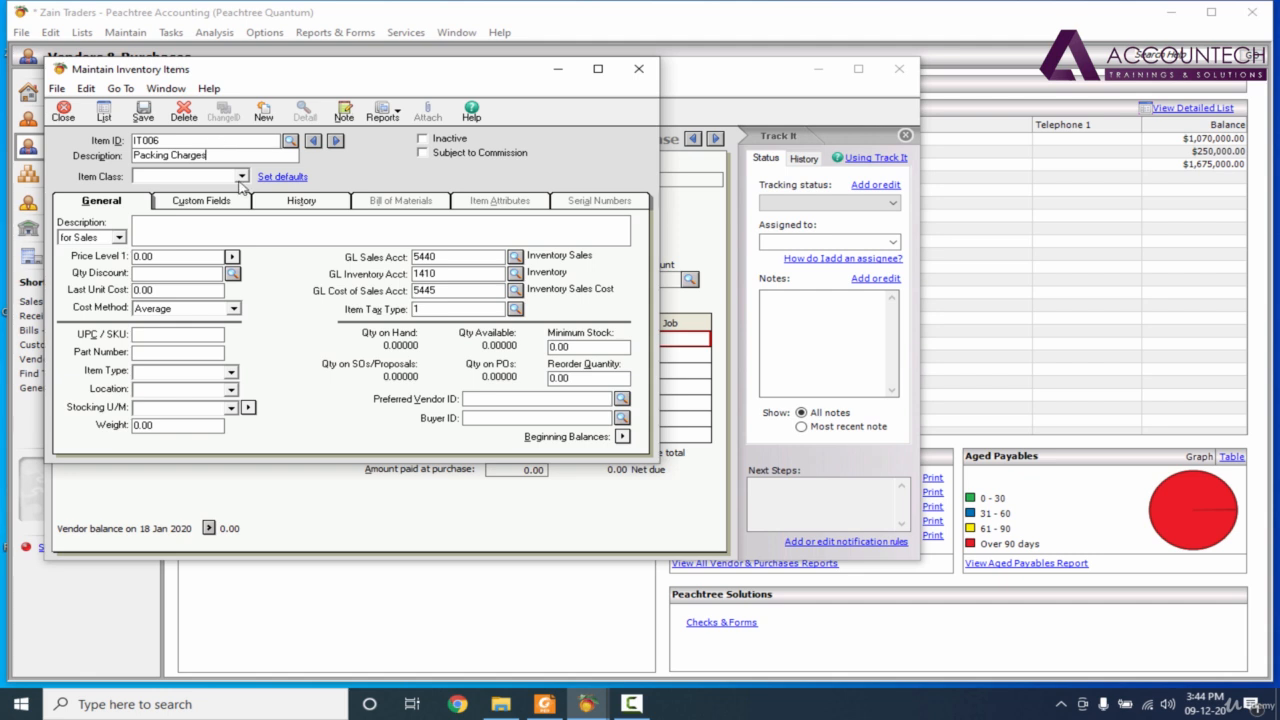
left_click(241, 177)
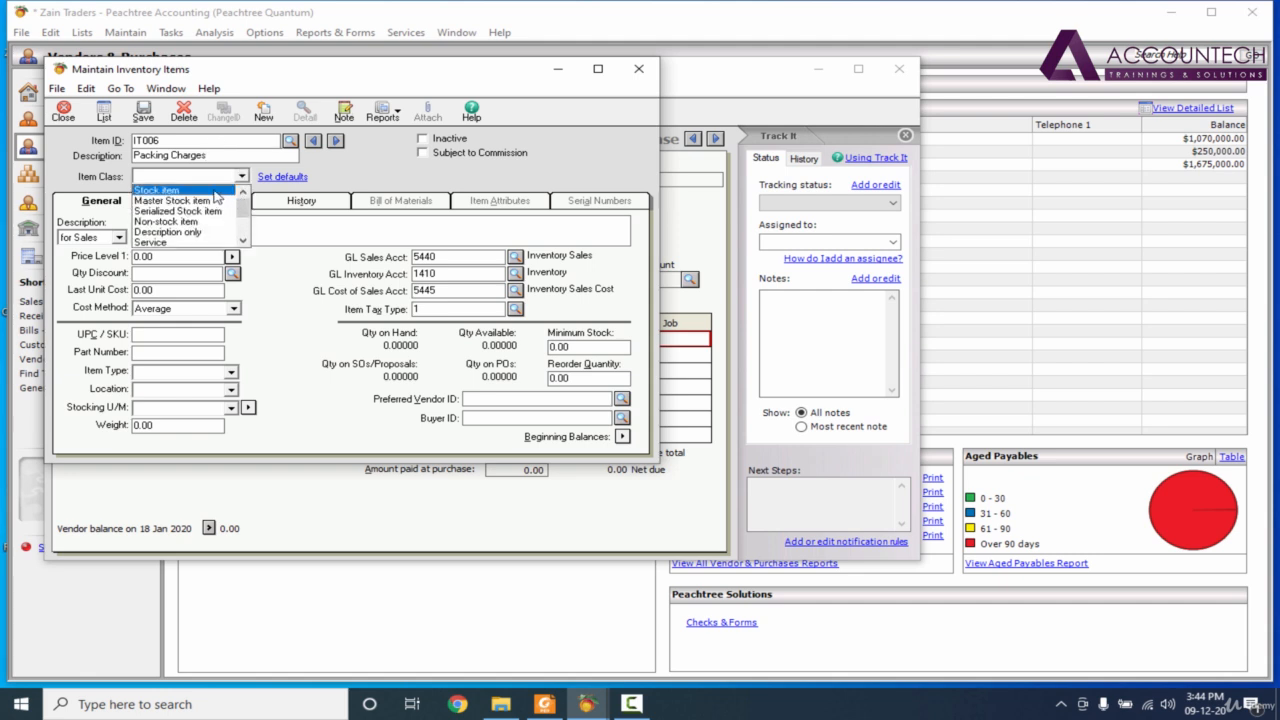
left_click(194, 245)
left_click(119, 238)
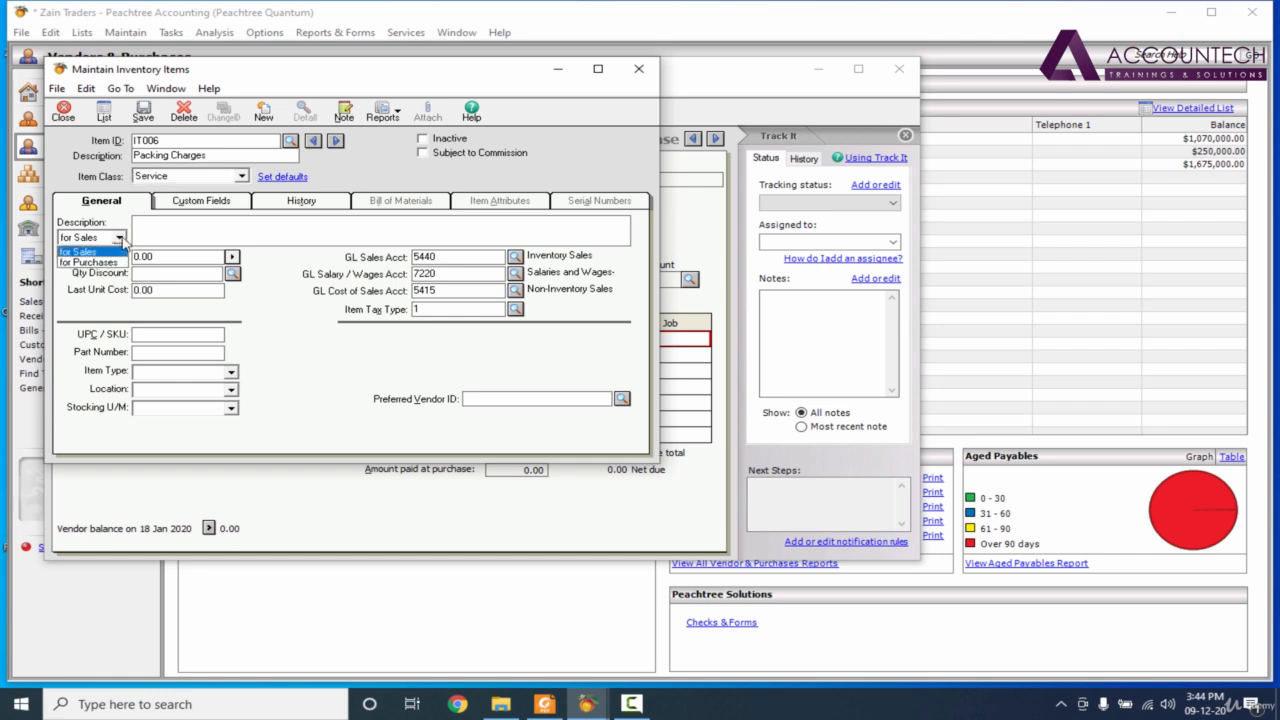
left_click(104, 264)
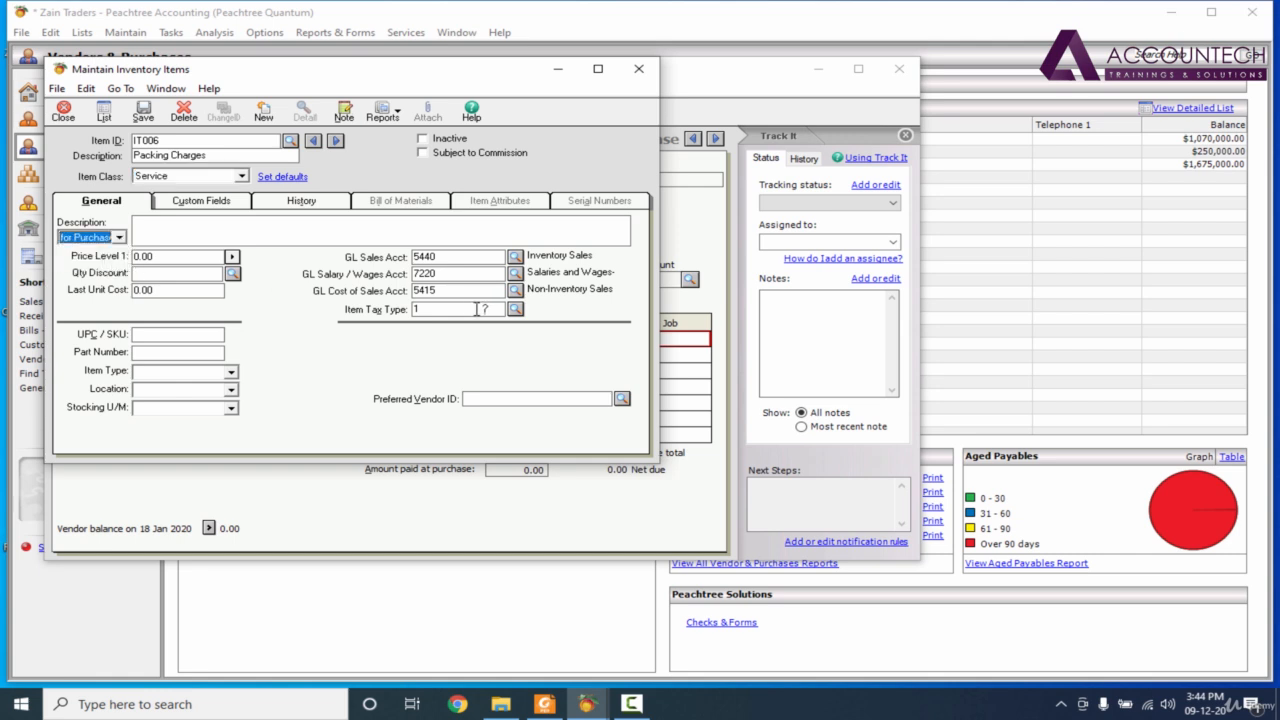
left_click(240, 236)
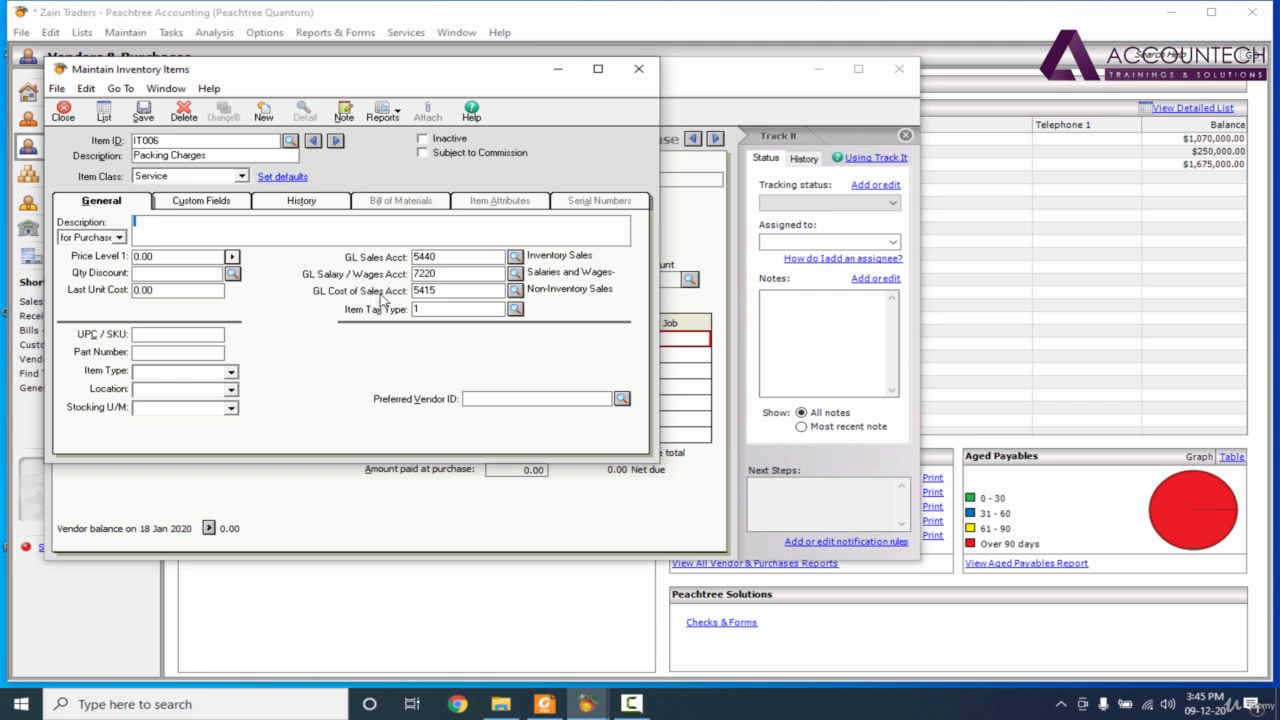
Look through the chart of accounts for the item's salary/wages account and start a new account from that lookup.
left_click(517, 275)
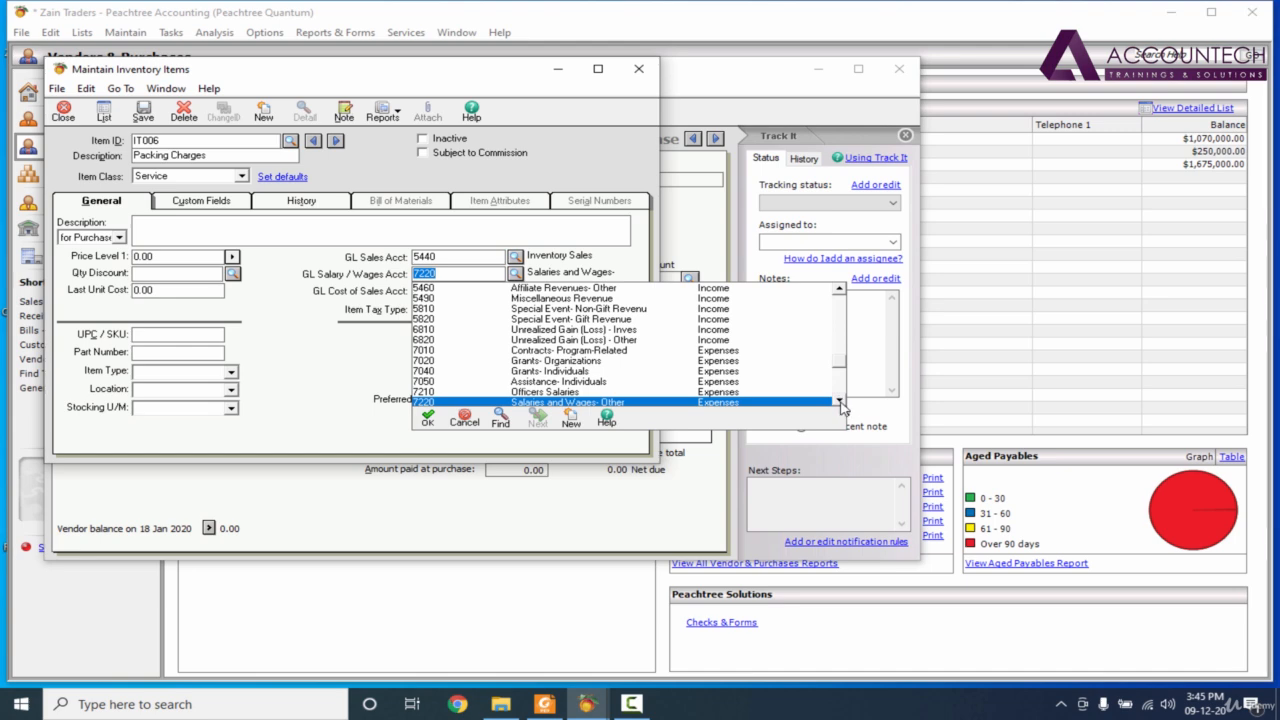
mouse_move(840, 366)
left_mouse_down()
mouse_move(840, 300)
mouse_move(841, 363)
left_mouse_up()
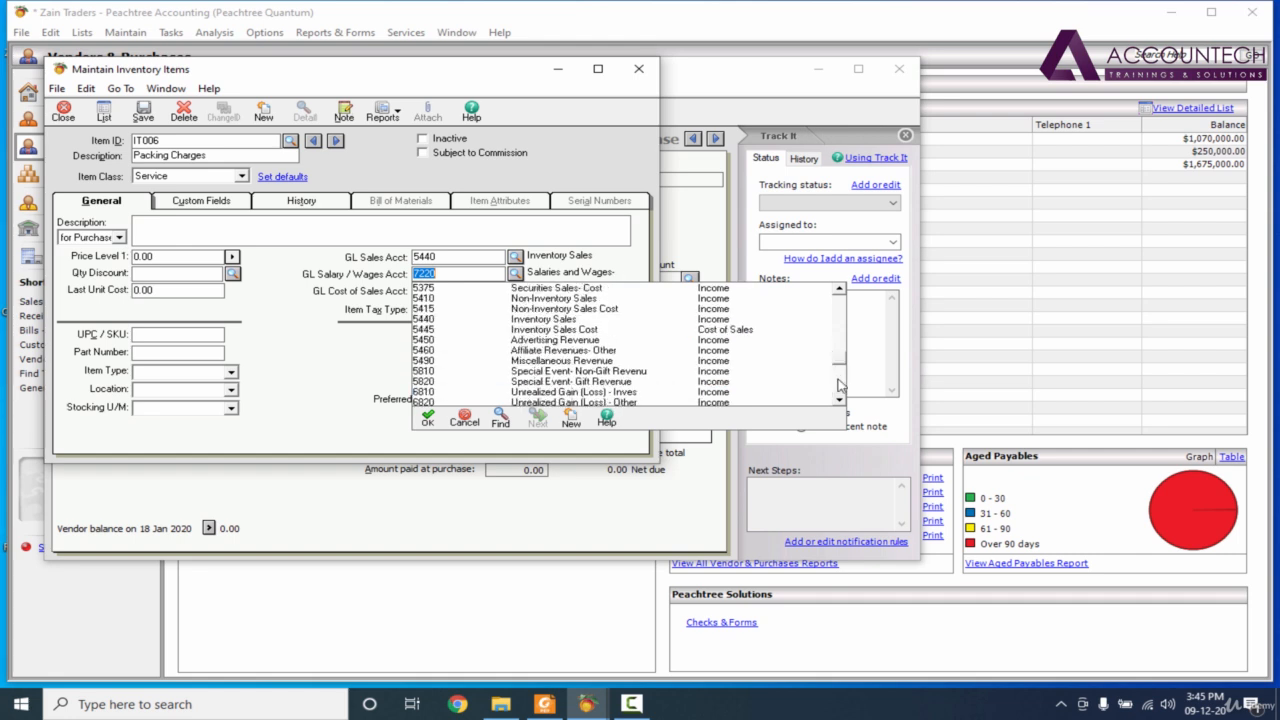
left_click(840, 401)
left_click(840, 401)
left_click(840, 401)
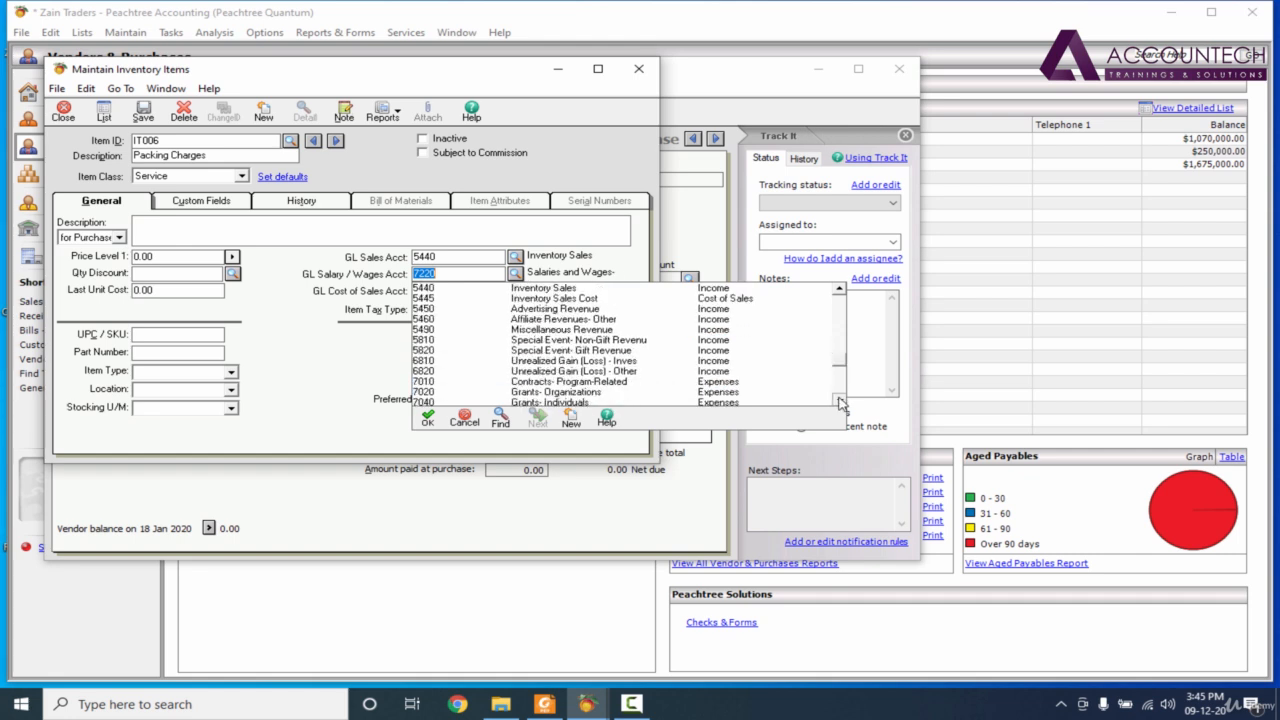
scroll(730, 356, "up", 4)
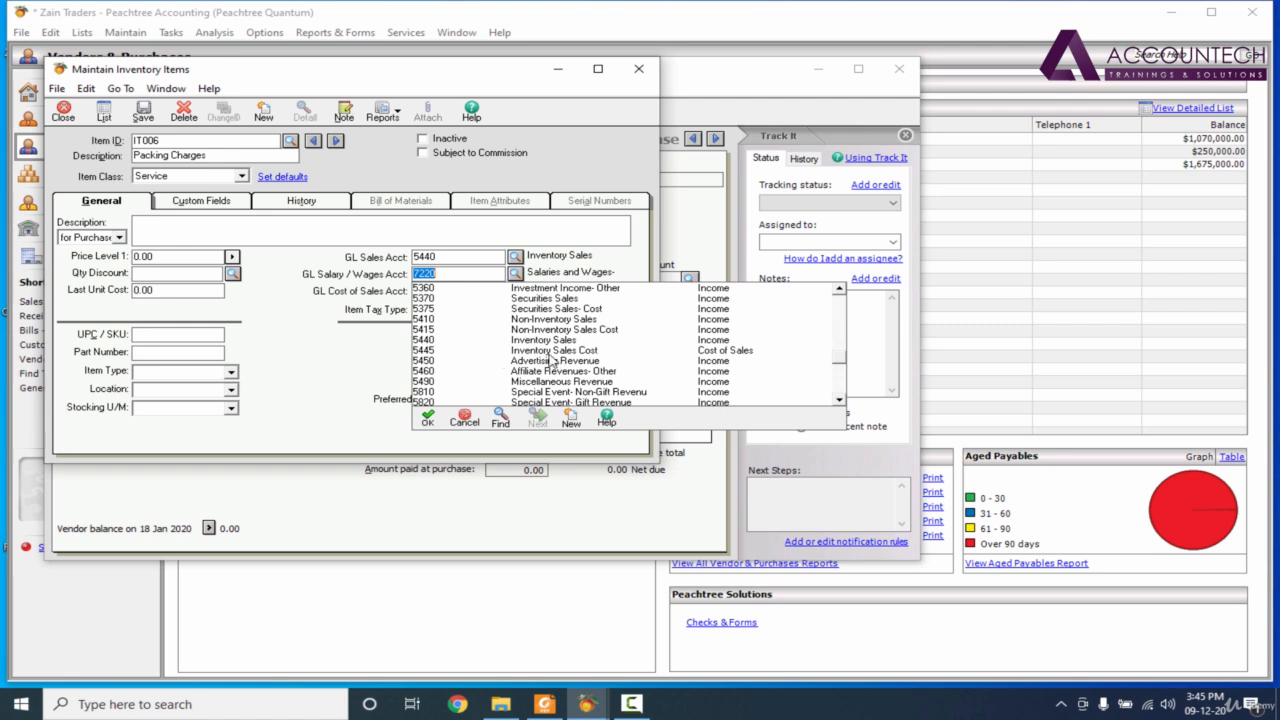
left_click(570, 420)
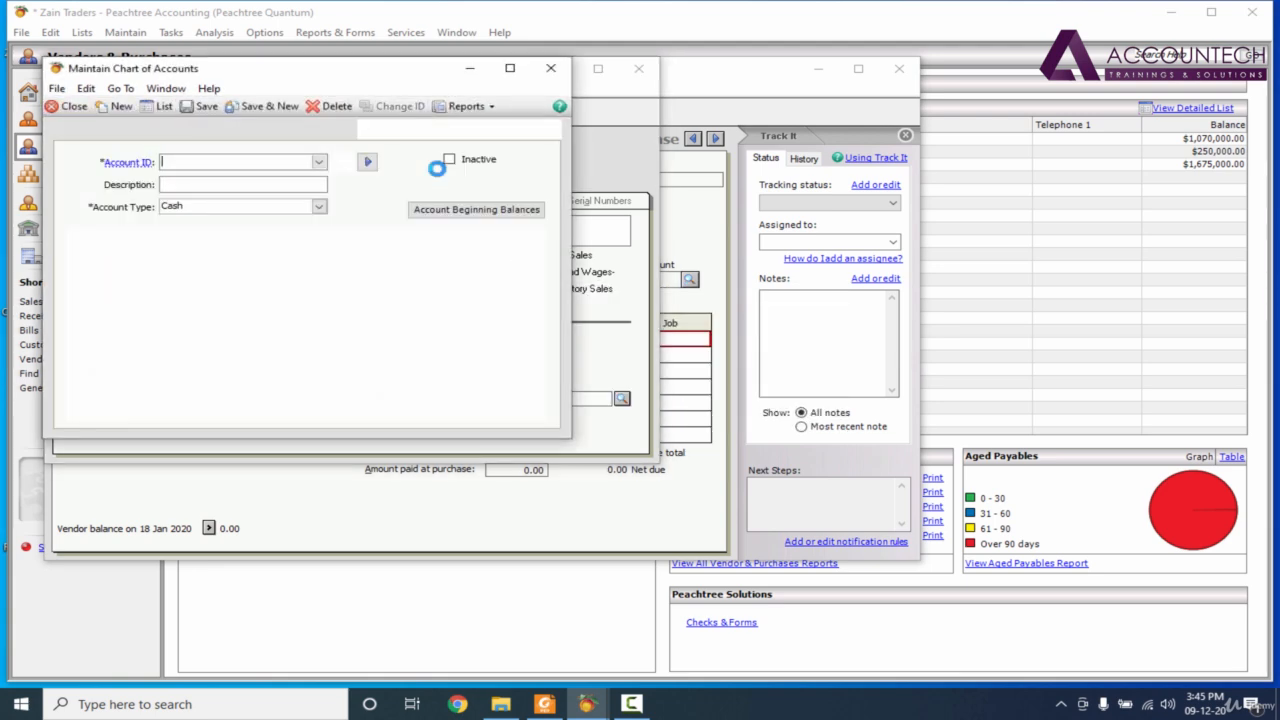
Create account 5446 with the description Cost of Sales - Services and type Cost of Sales, and save it.
type("5446")
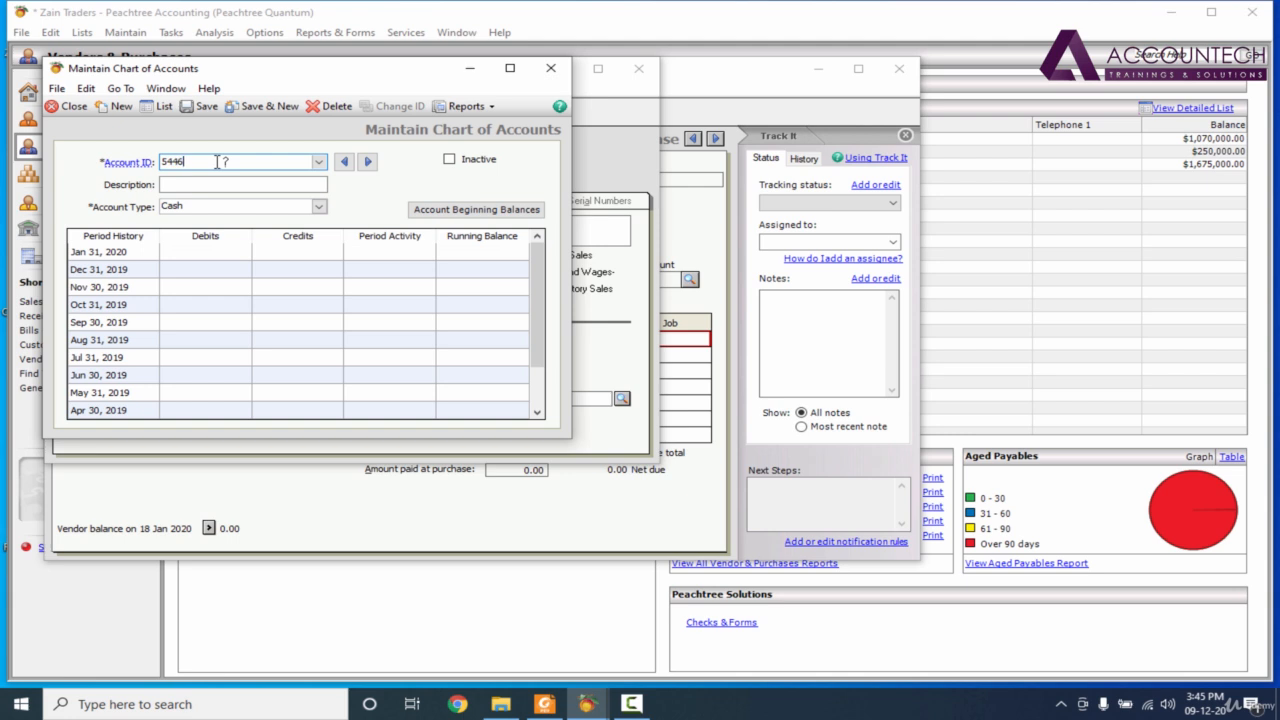
key("Tab")
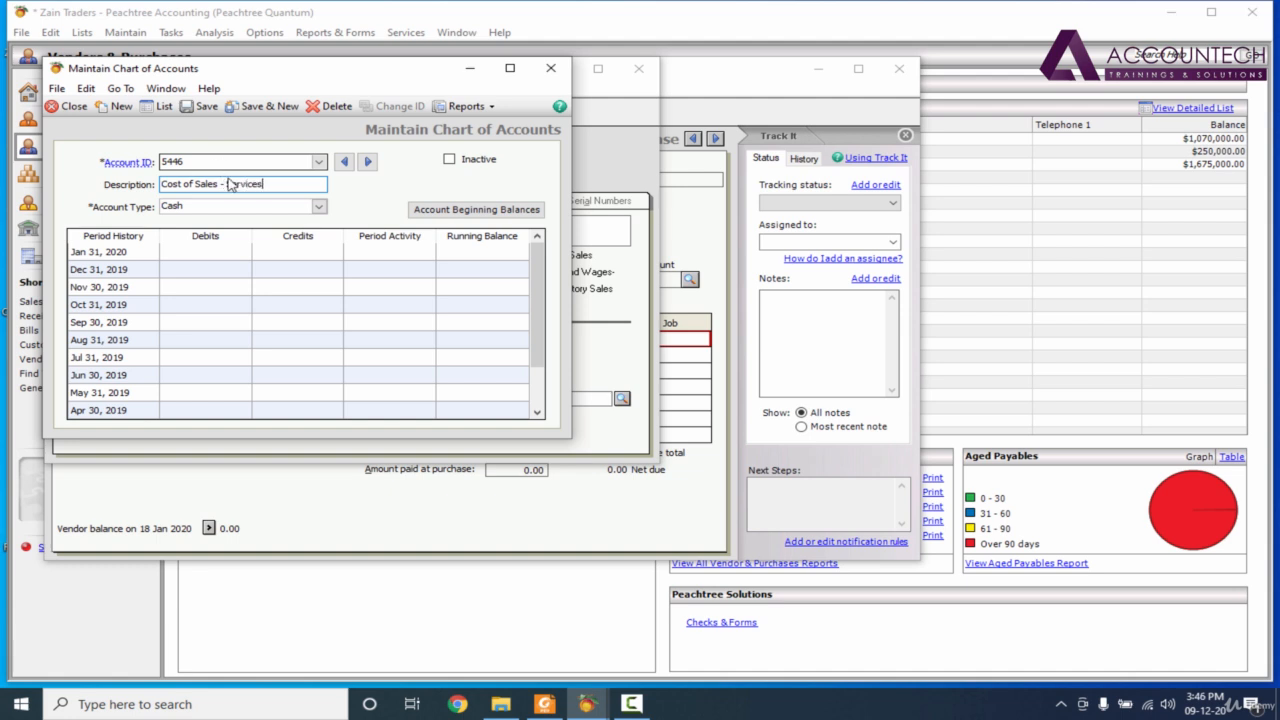
left_click(318, 206)
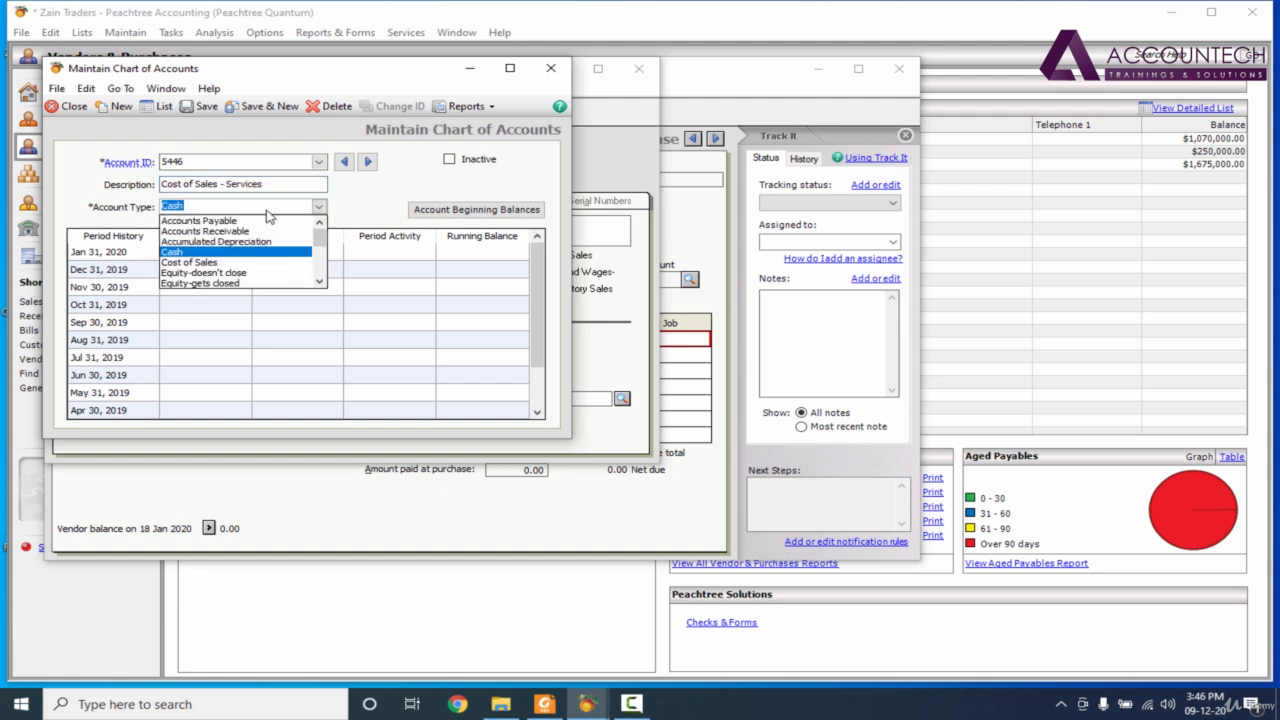
key("o")
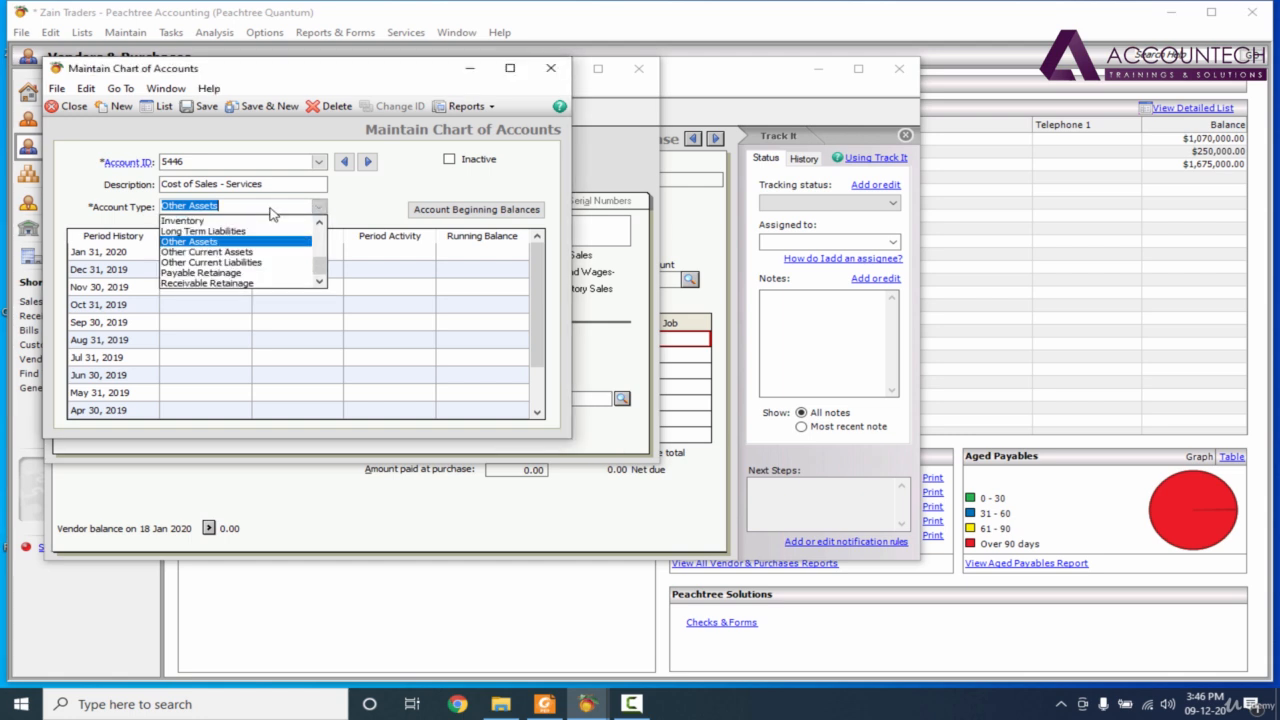
left_click_drag(320, 266, 320, 240)
left_click(200, 231)
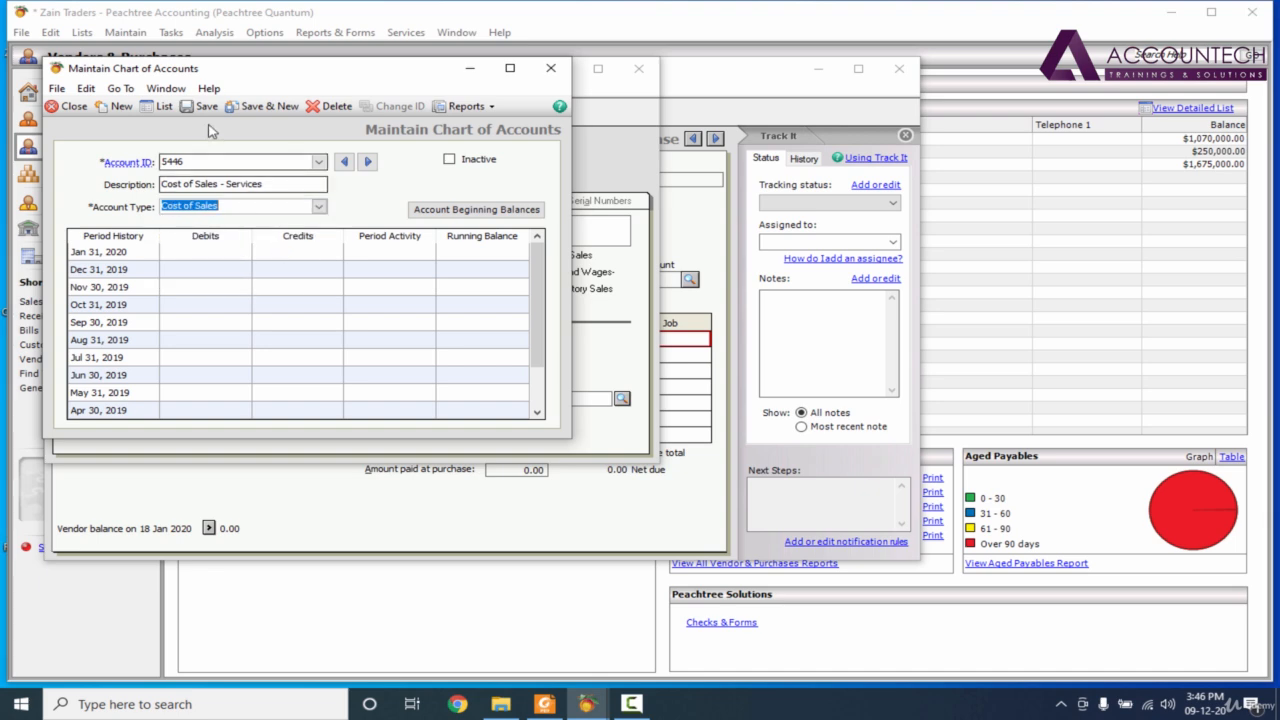
left_click(201, 106)
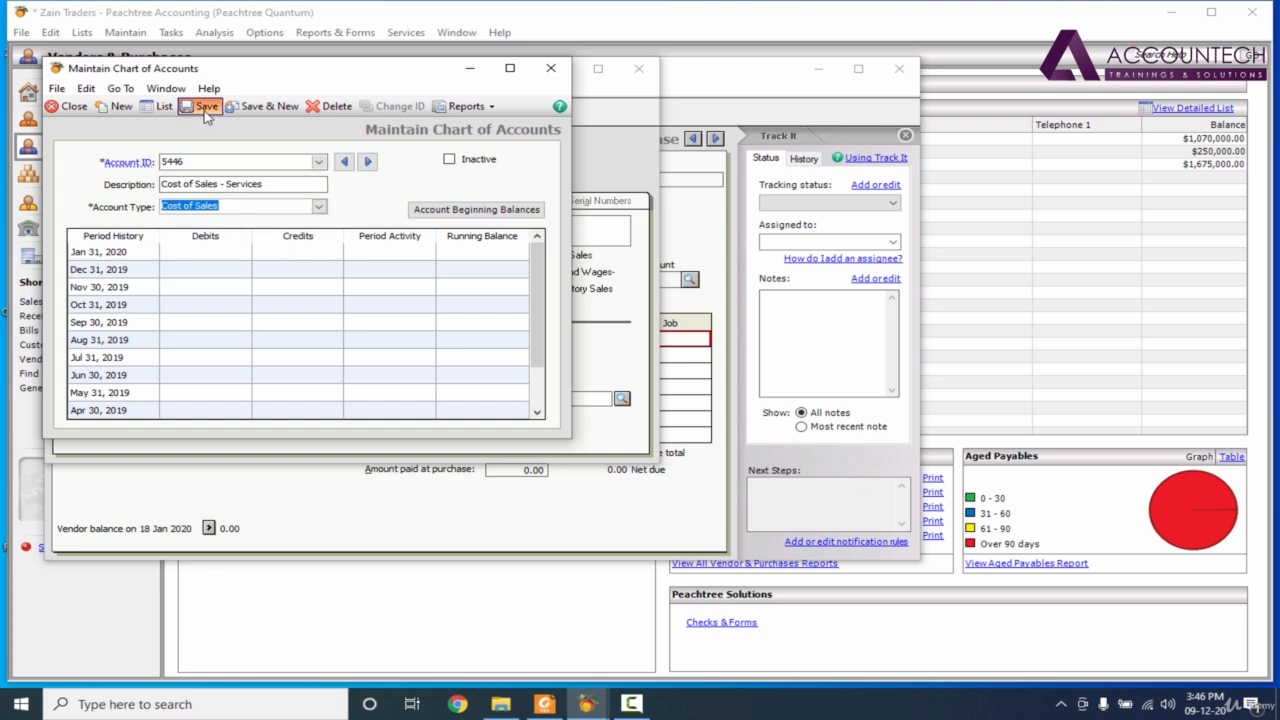
left_click(550, 70)
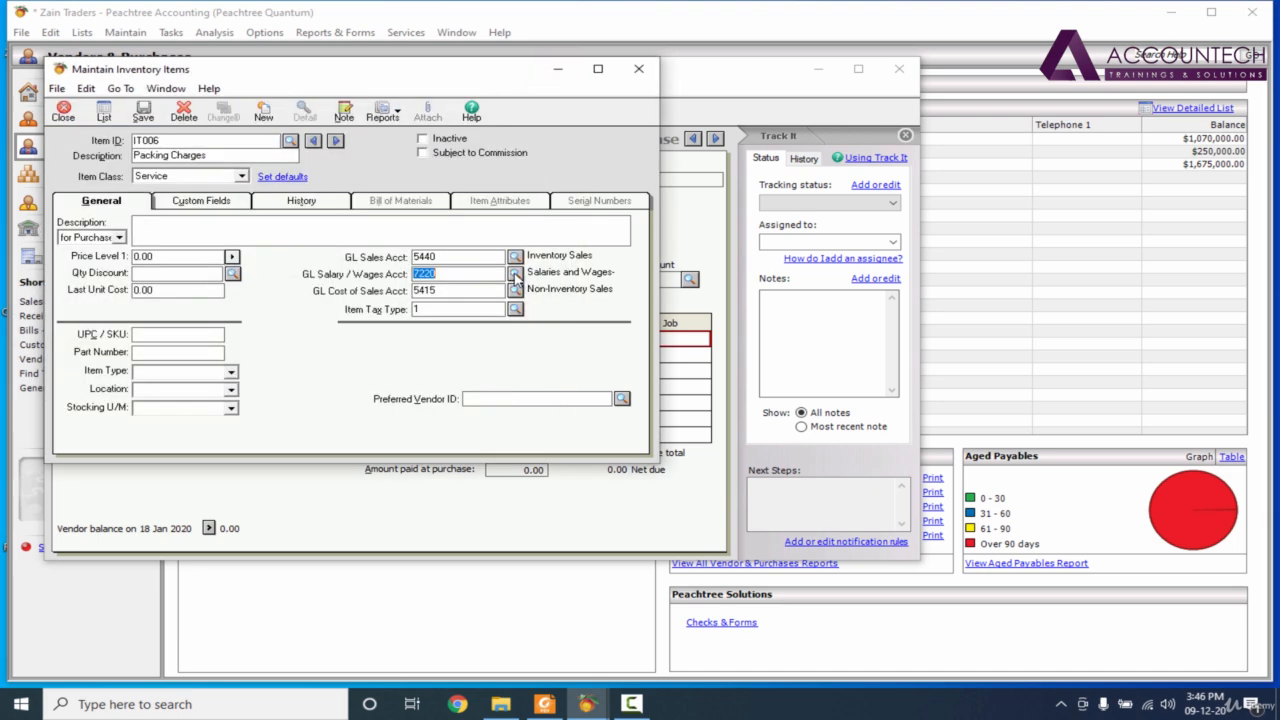
Set both the salary/wages and cost of sales accounts of item IT006 to 5446 and save the item.
left_click(515, 274)
type("544")
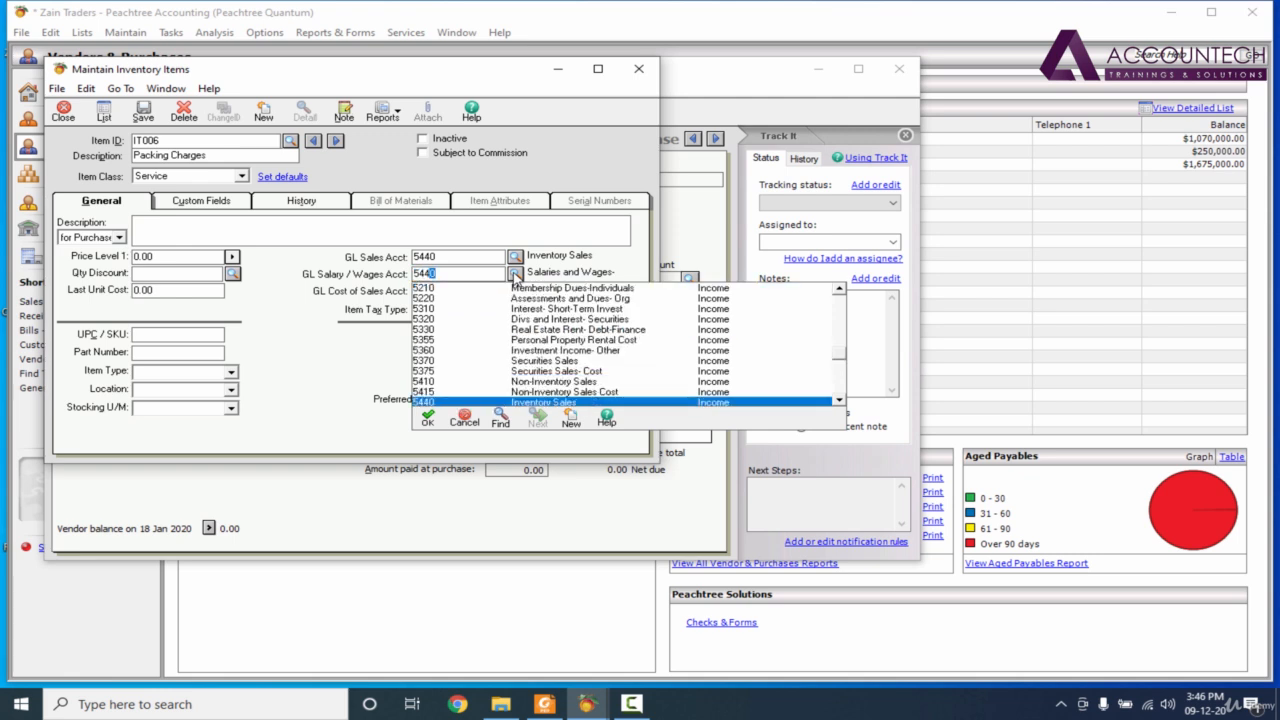
type("6")
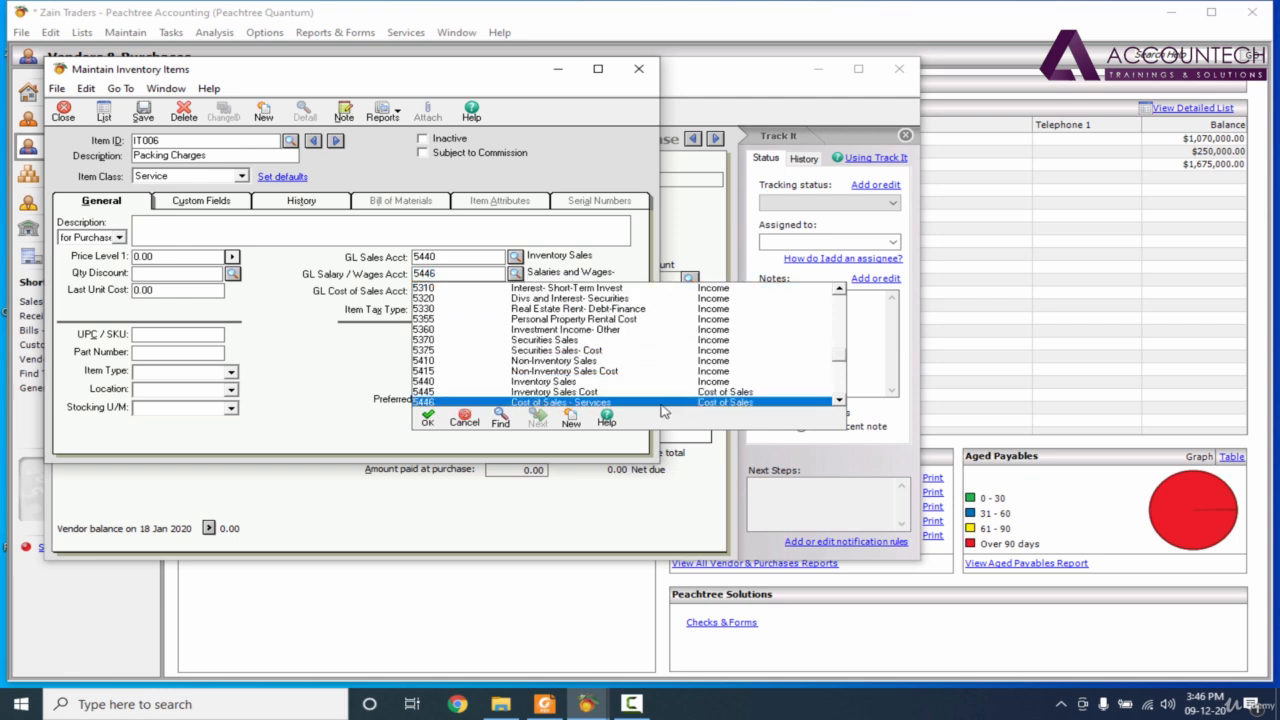
key("Tab")
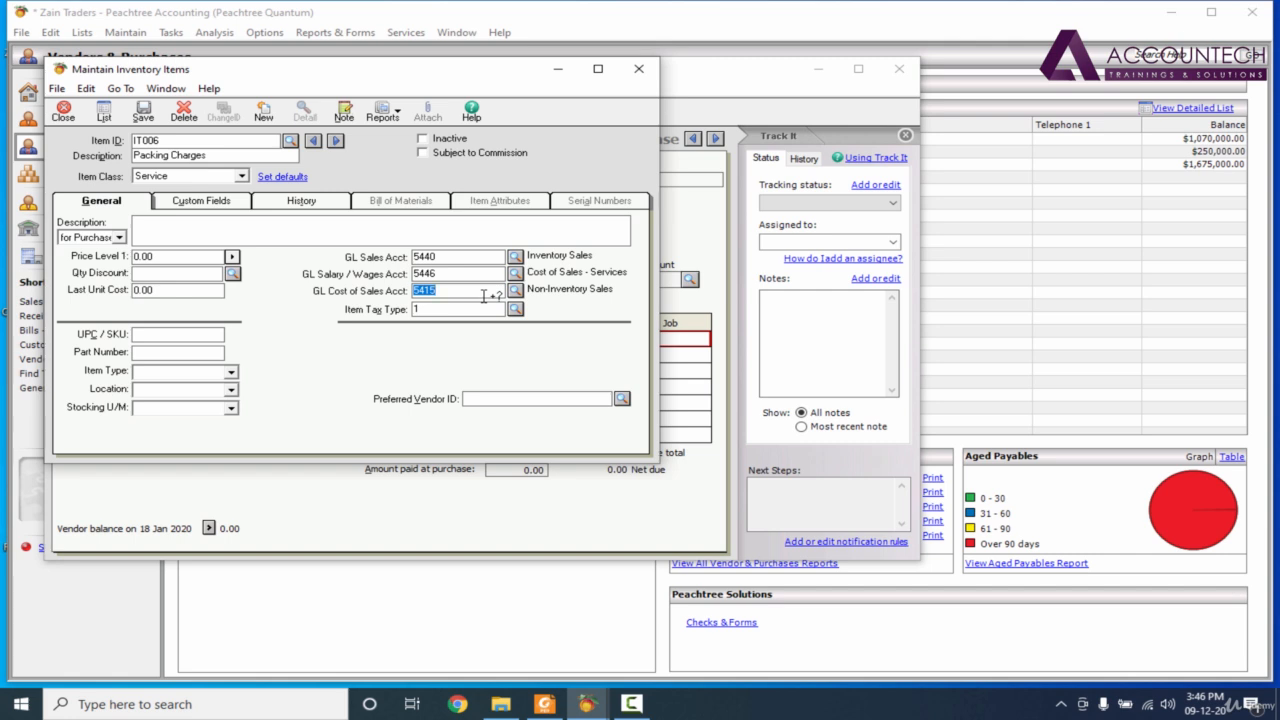
type("5446")
key("Tab")
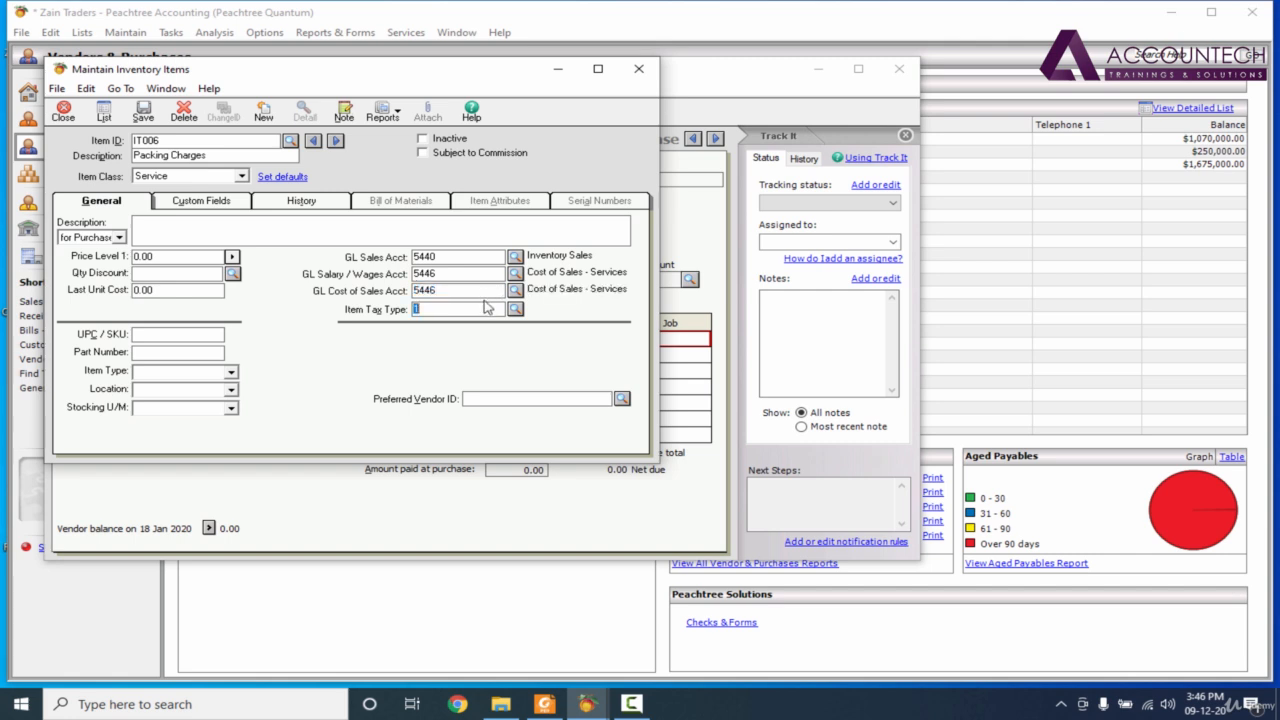
left_click(143, 113)
key("ctrl+c")
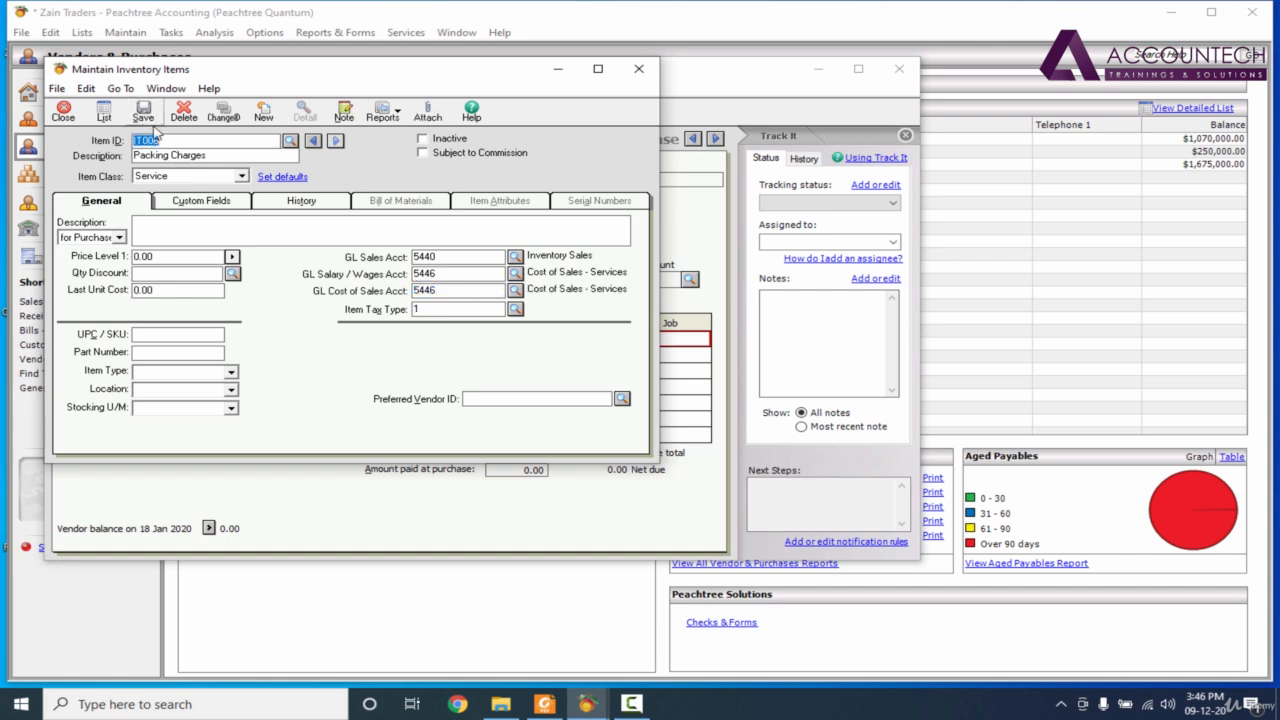
left_click(640, 69)
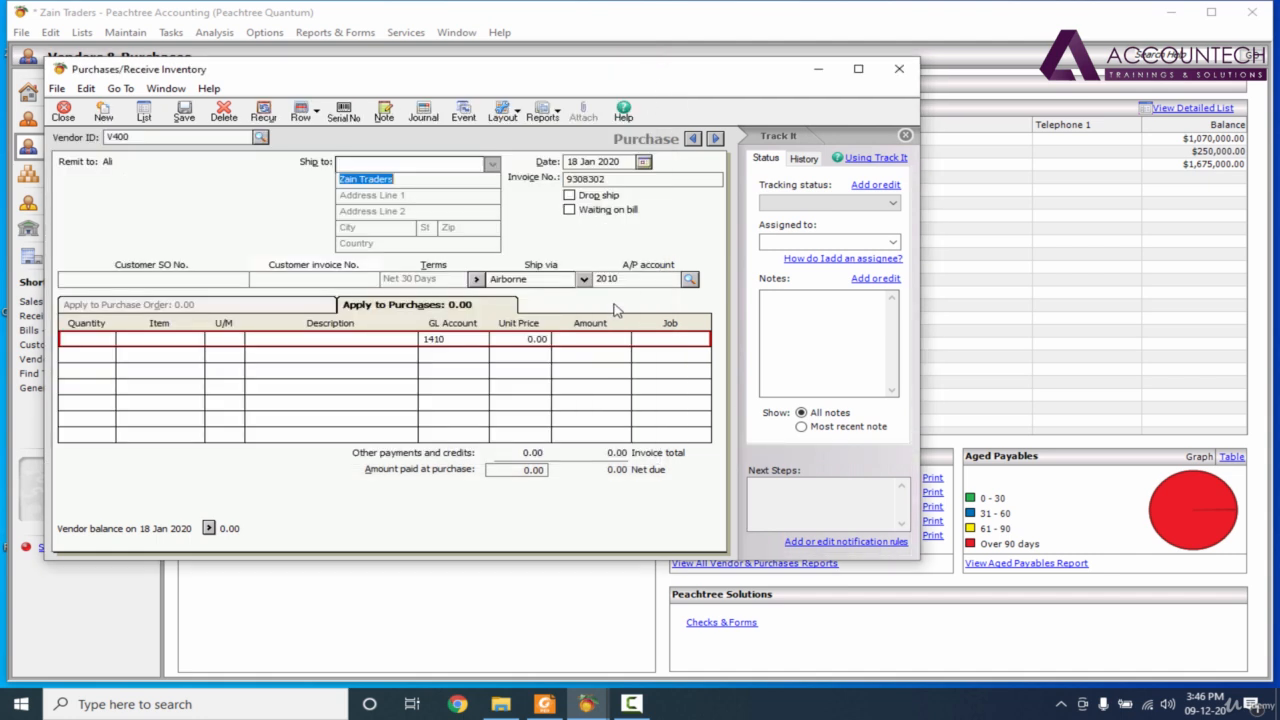
Enter item IT006 on the bill's first line and check it in the item lookup.
left_click(182, 338)
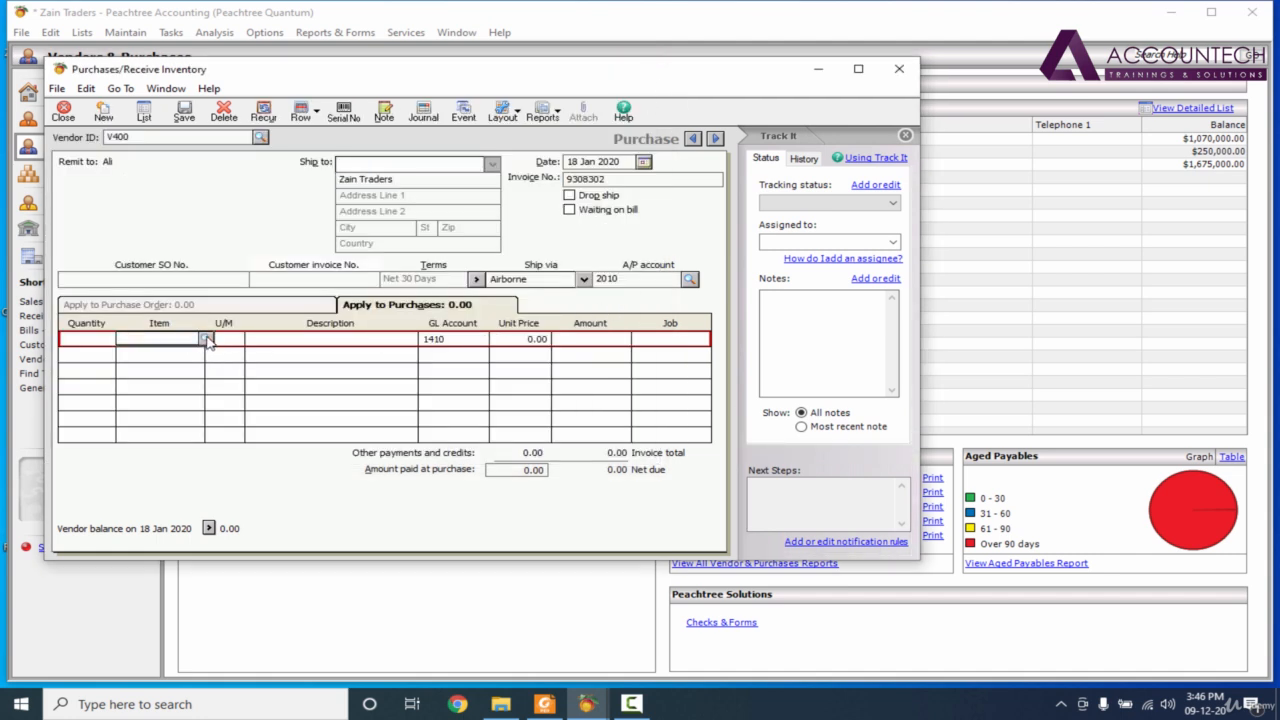
left_click(207, 340)
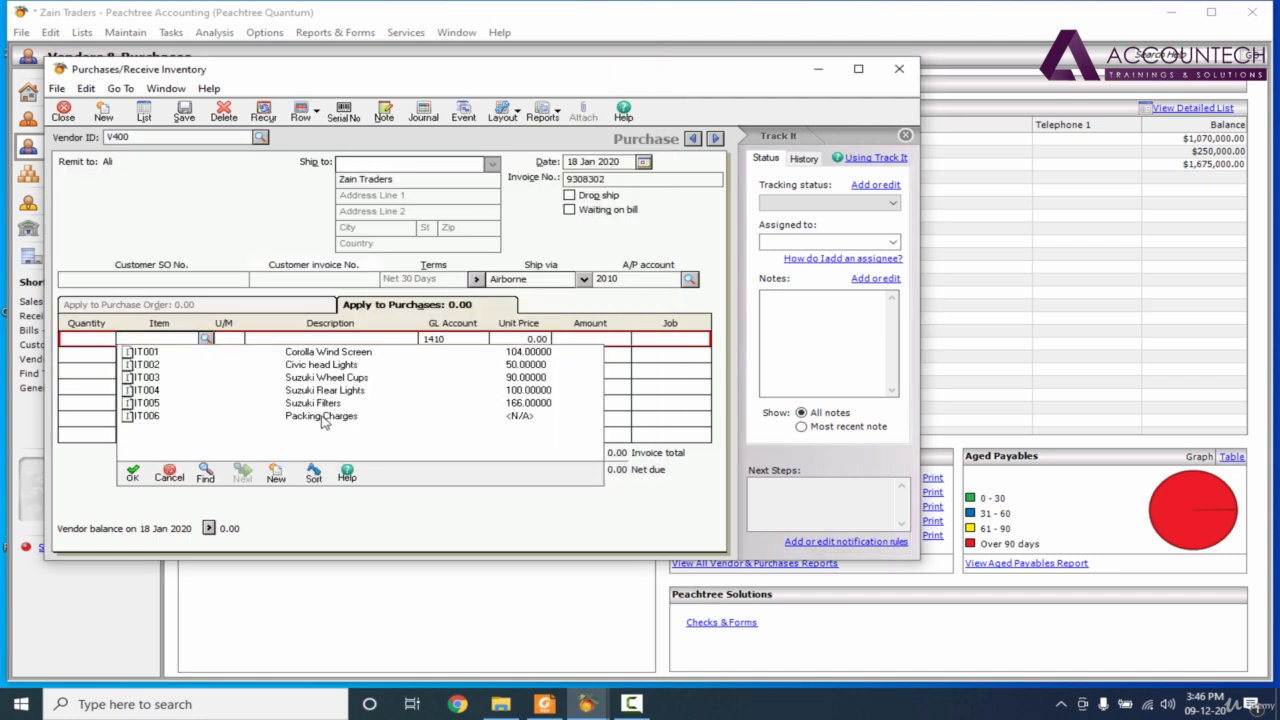
key("Escape")
key("ctrl+v")
key("Tab")
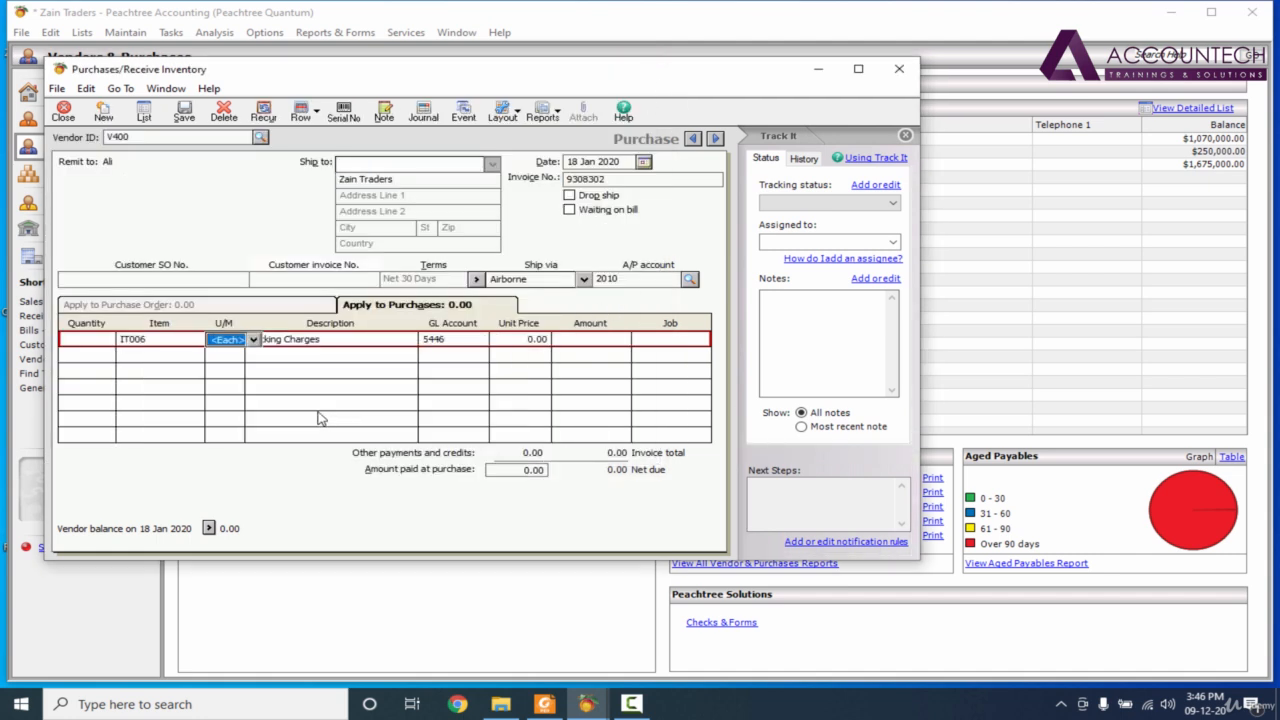
left_click(174, 344)
left_click(206, 340)
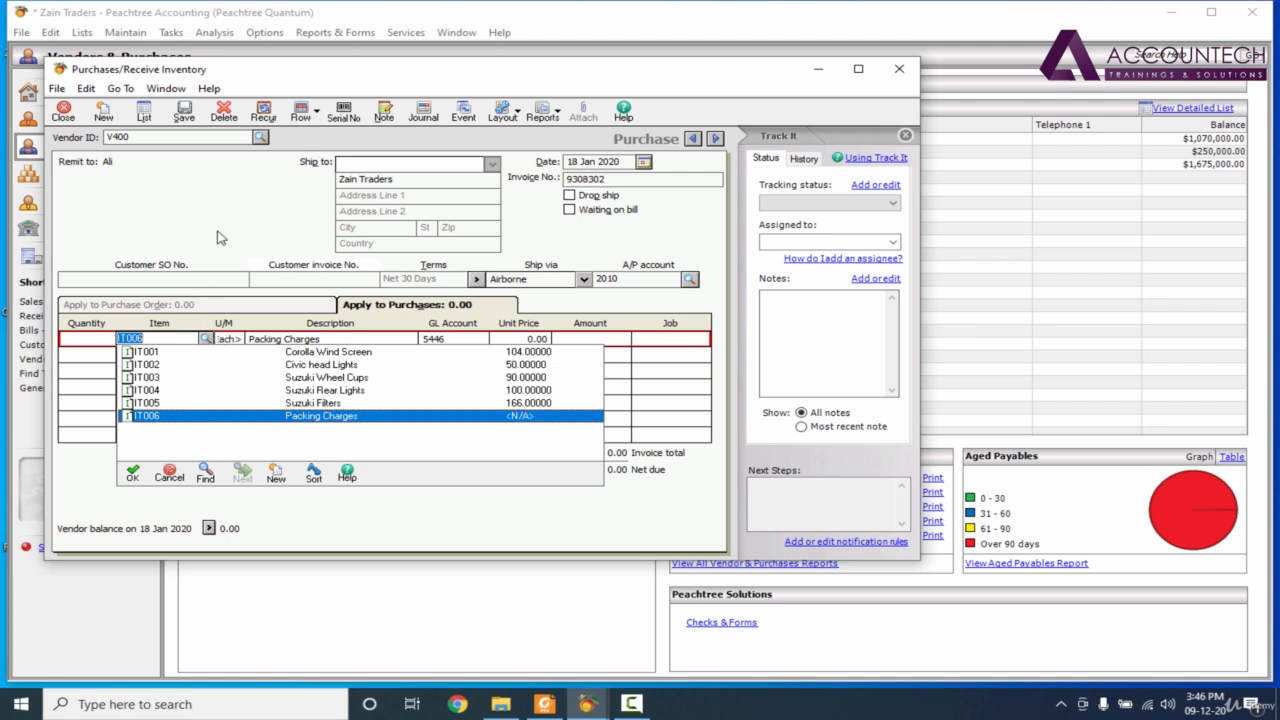
Set the Packing Charges line to quantity 1 with an amount of 45,000.00.
left_click(92, 342)
type("1")
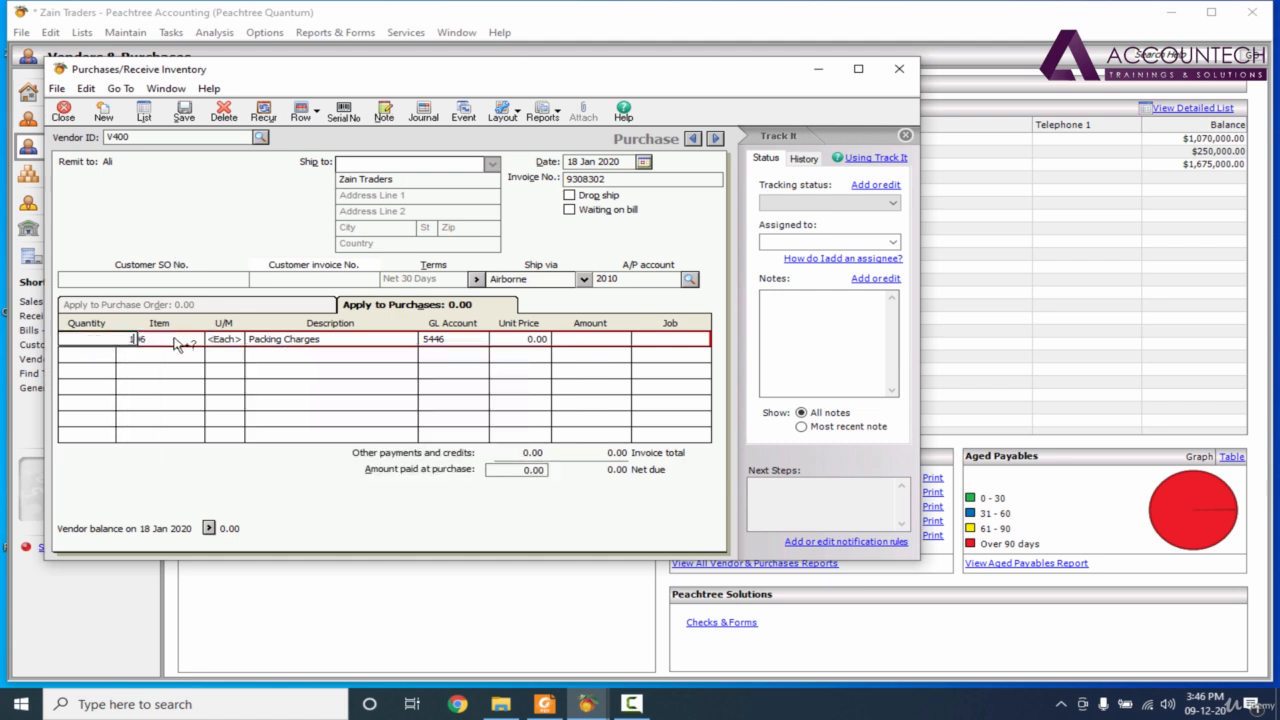
key("Tab")
key("Tab")
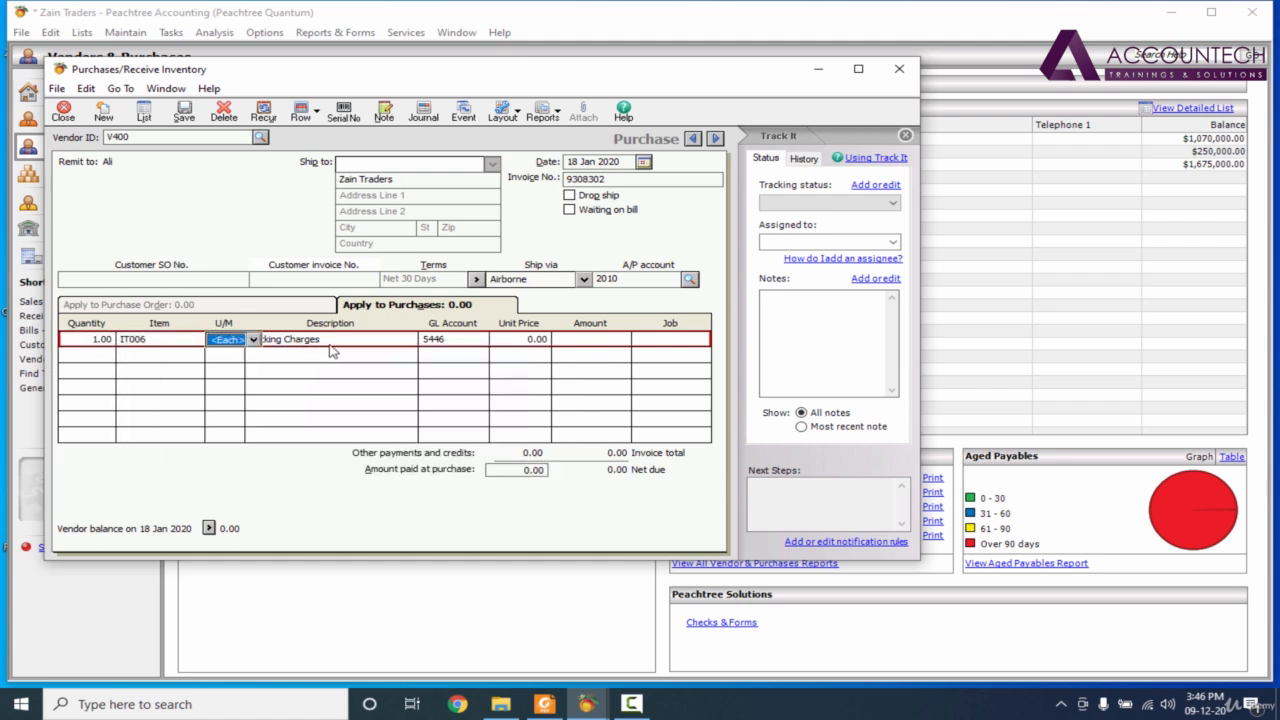
key("Tab")
key("Tab")
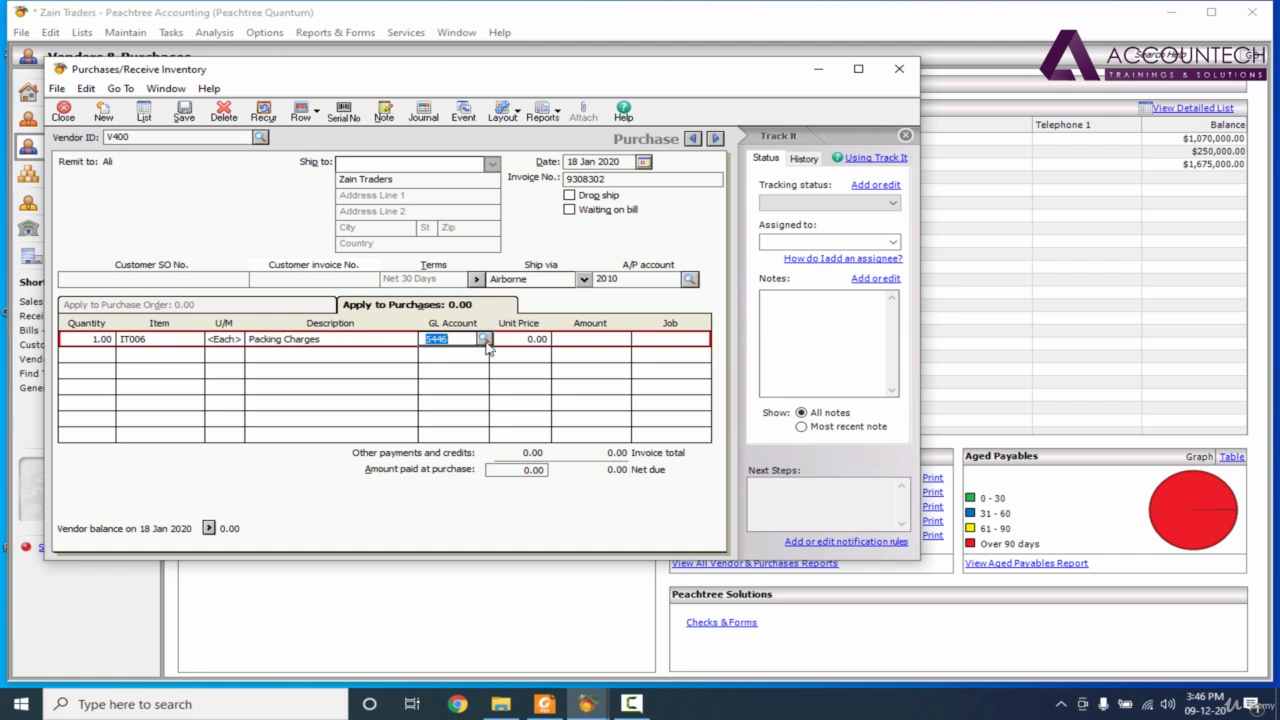
left_click(527, 340)
left_click(594, 341)
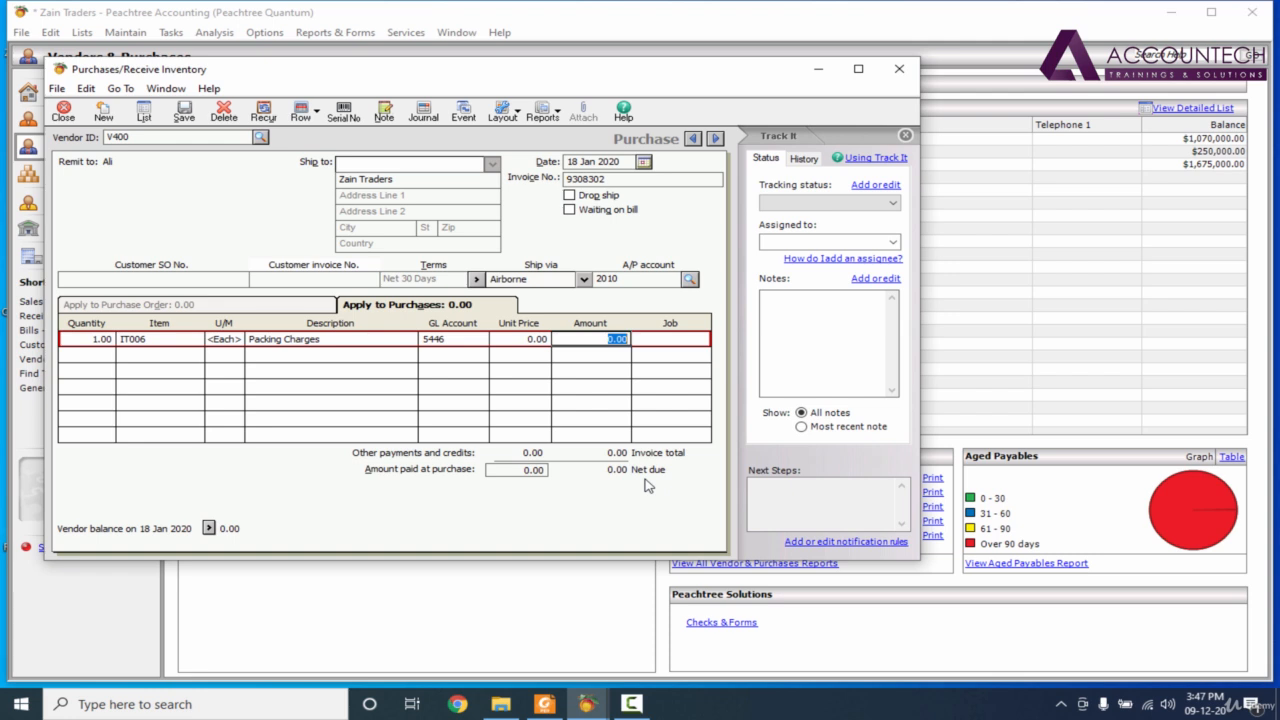
type("459")
key("Tab")
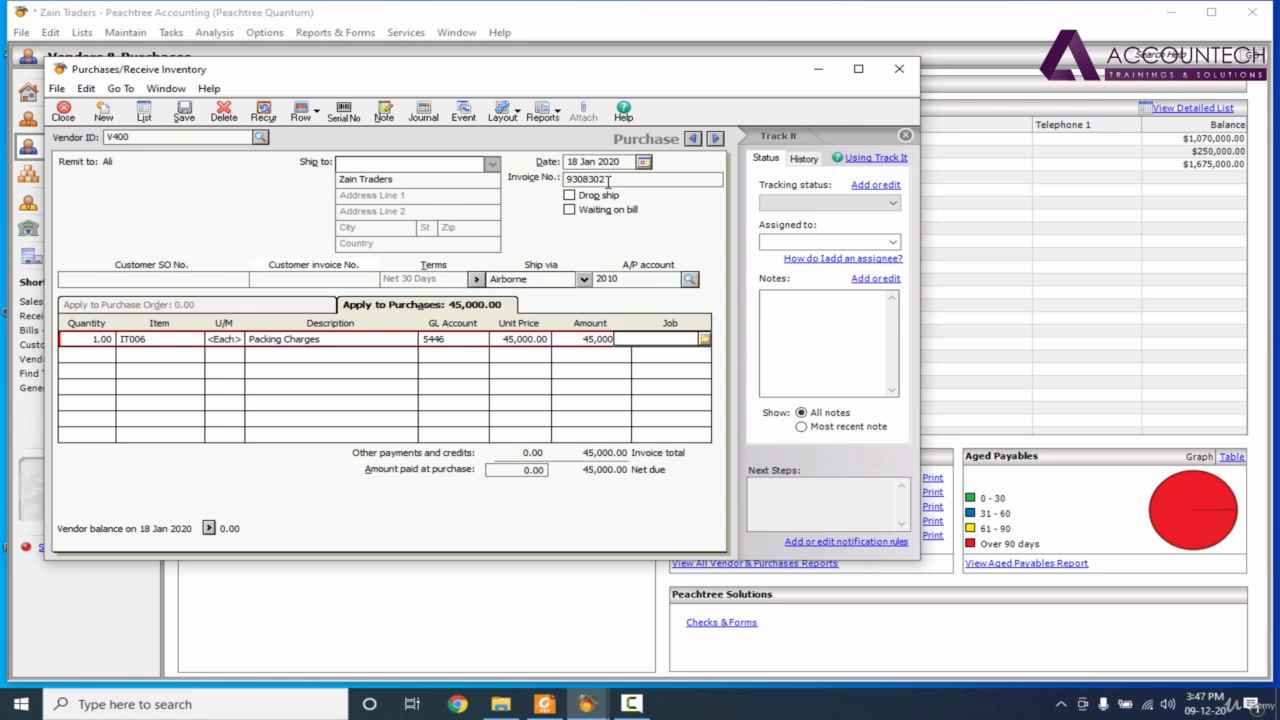
Examine the debit and credit accounts in the bill's purchases journal entry.
left_click(424, 117)
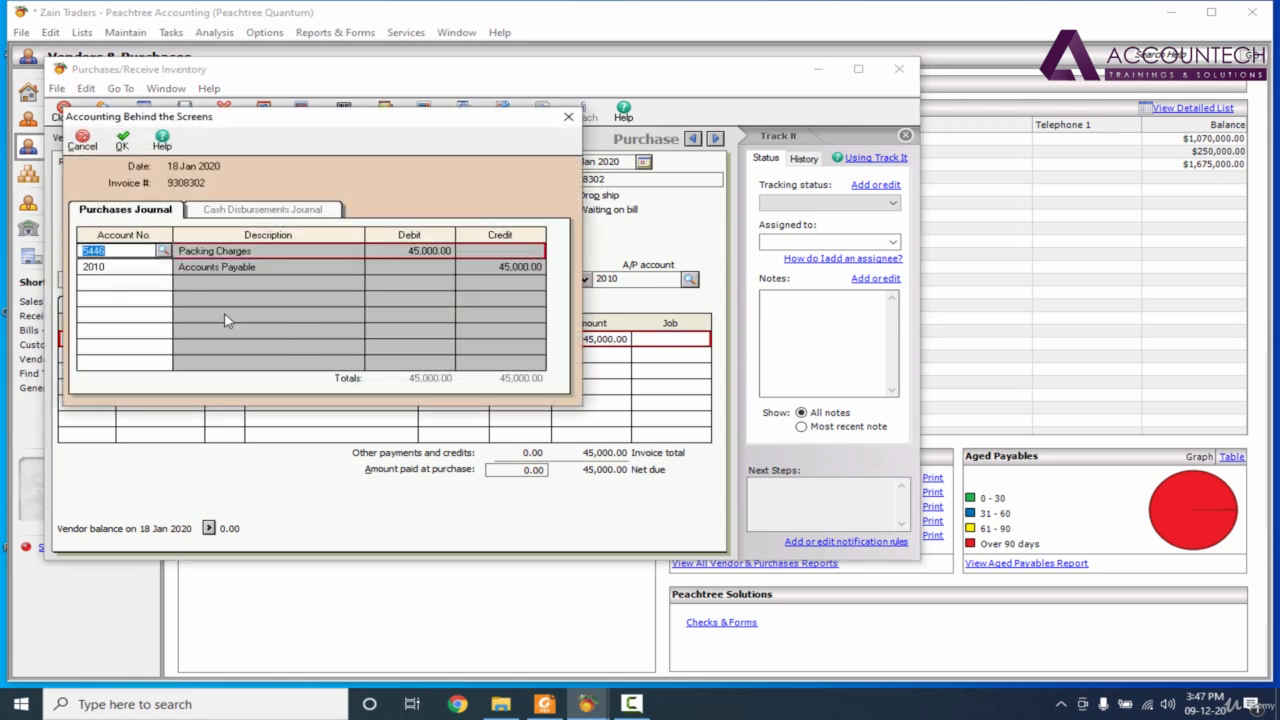
left_click(164, 251)
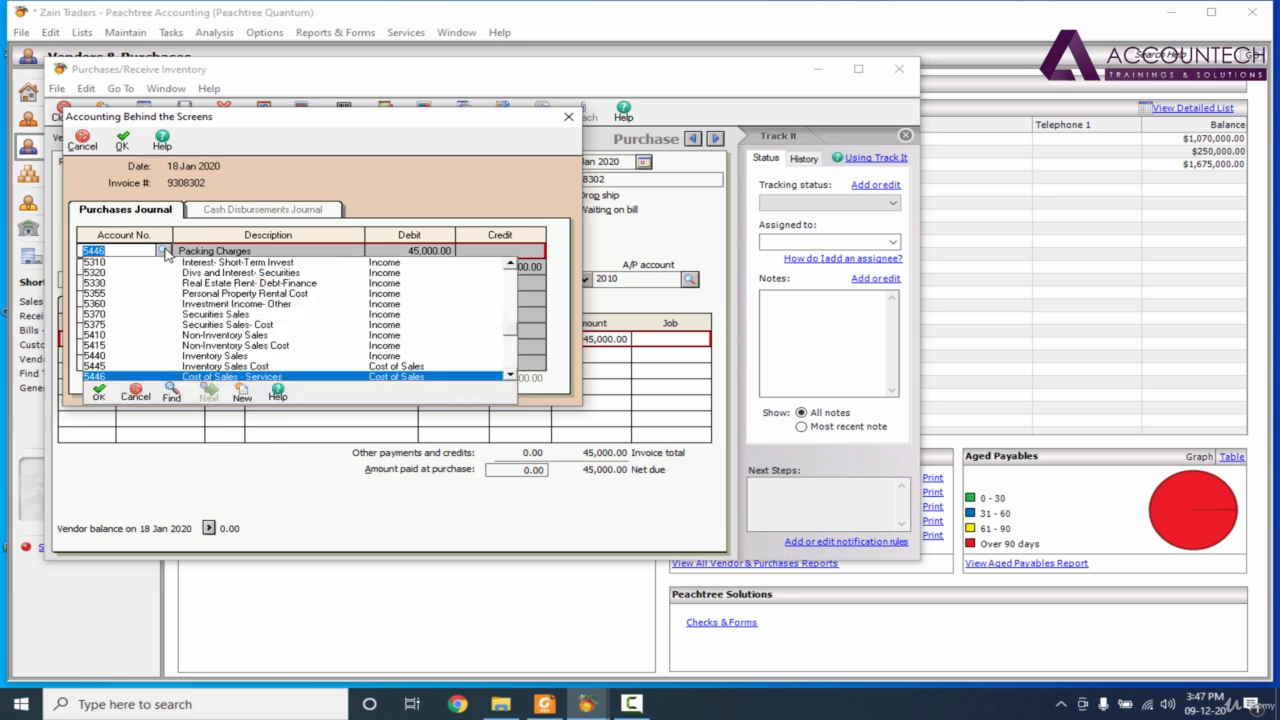
left_click(166, 256)
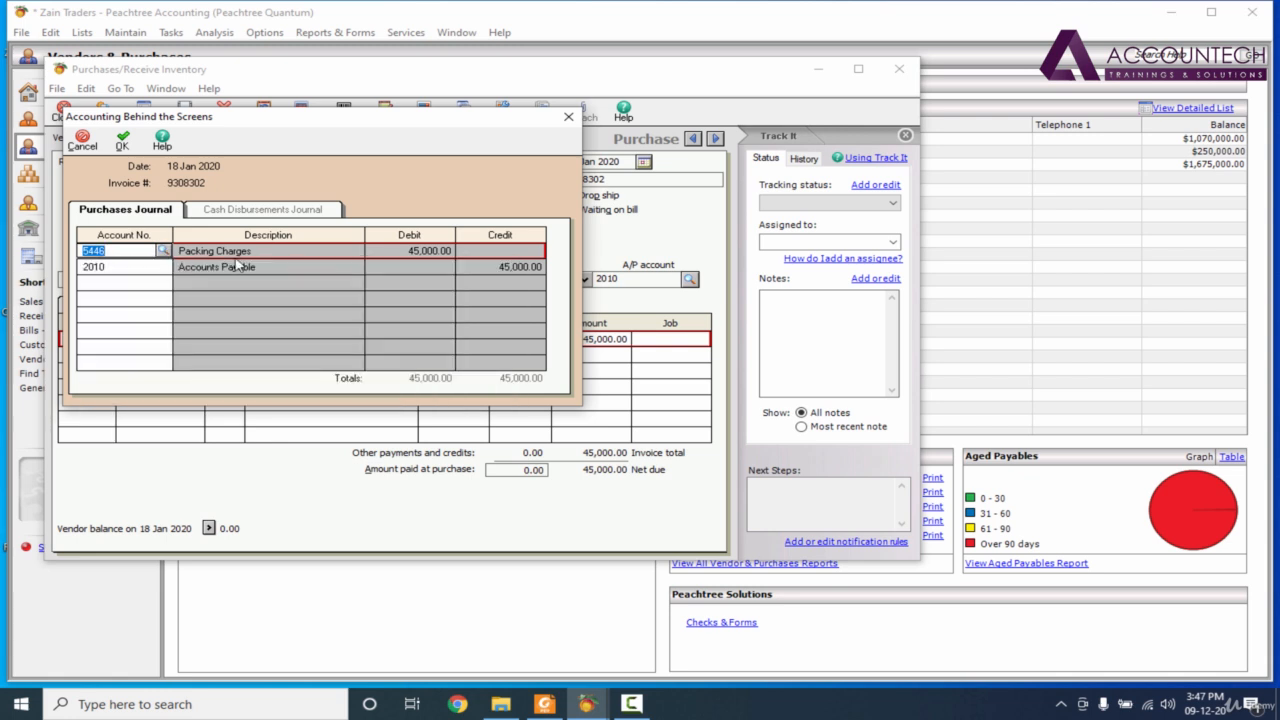
left_click(151, 268)
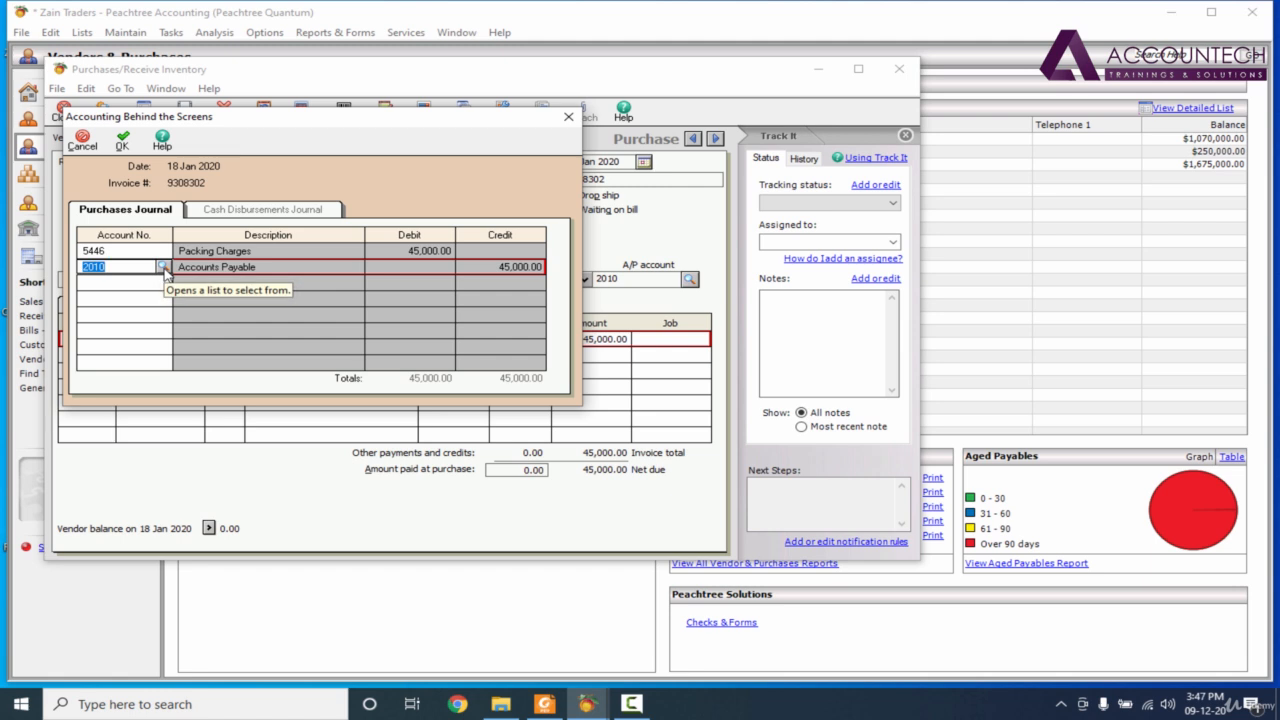
left_click(568, 117)
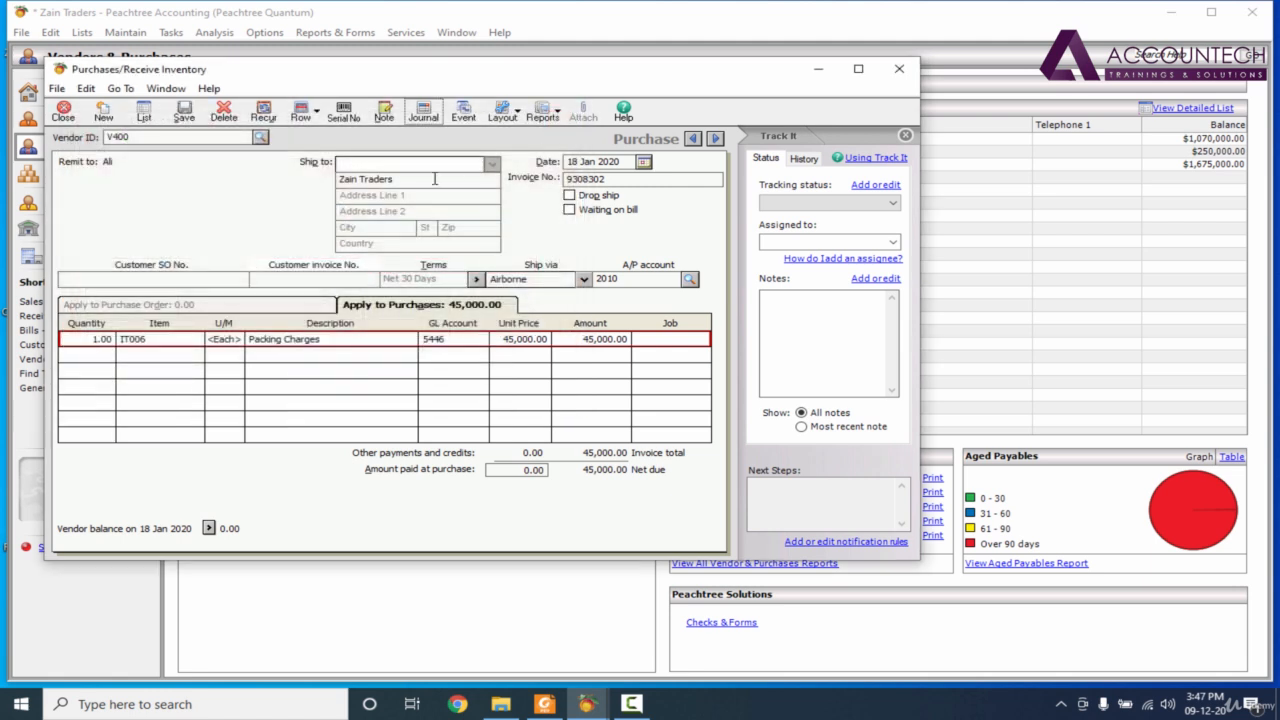
Save the packing charges bill and close the purchase window.
left_click(189, 118)
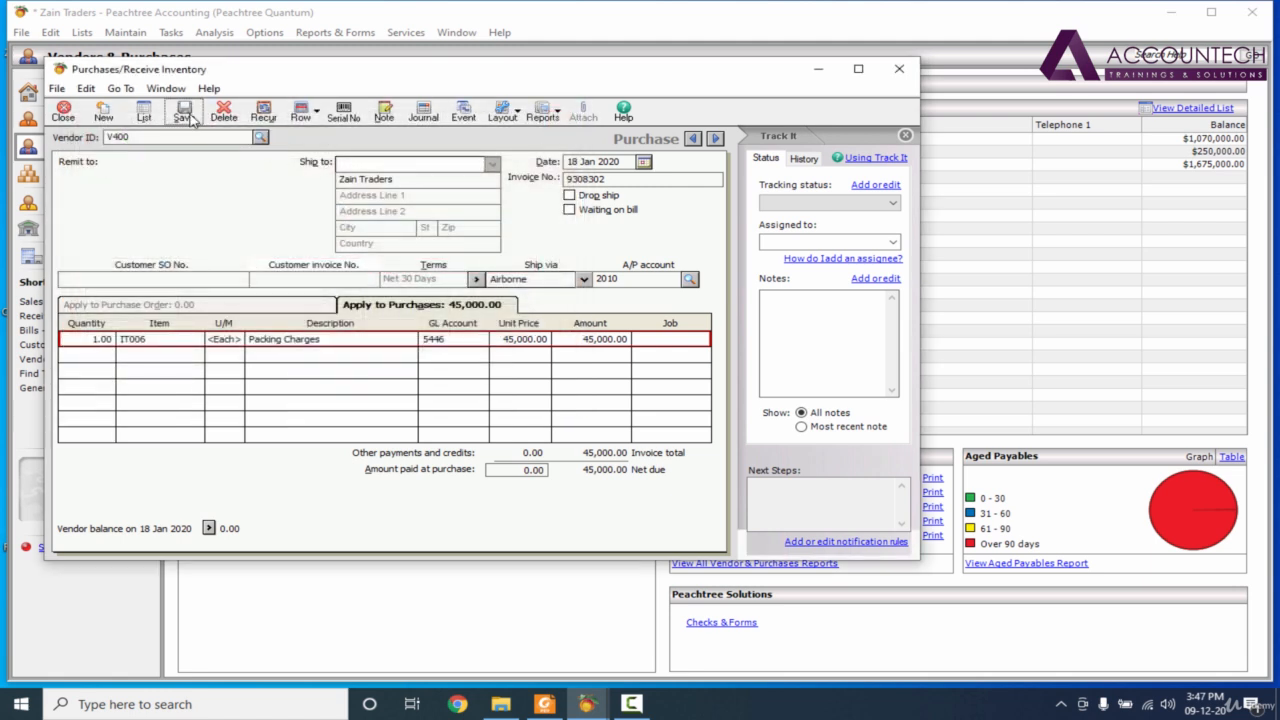
left_click(899, 70)
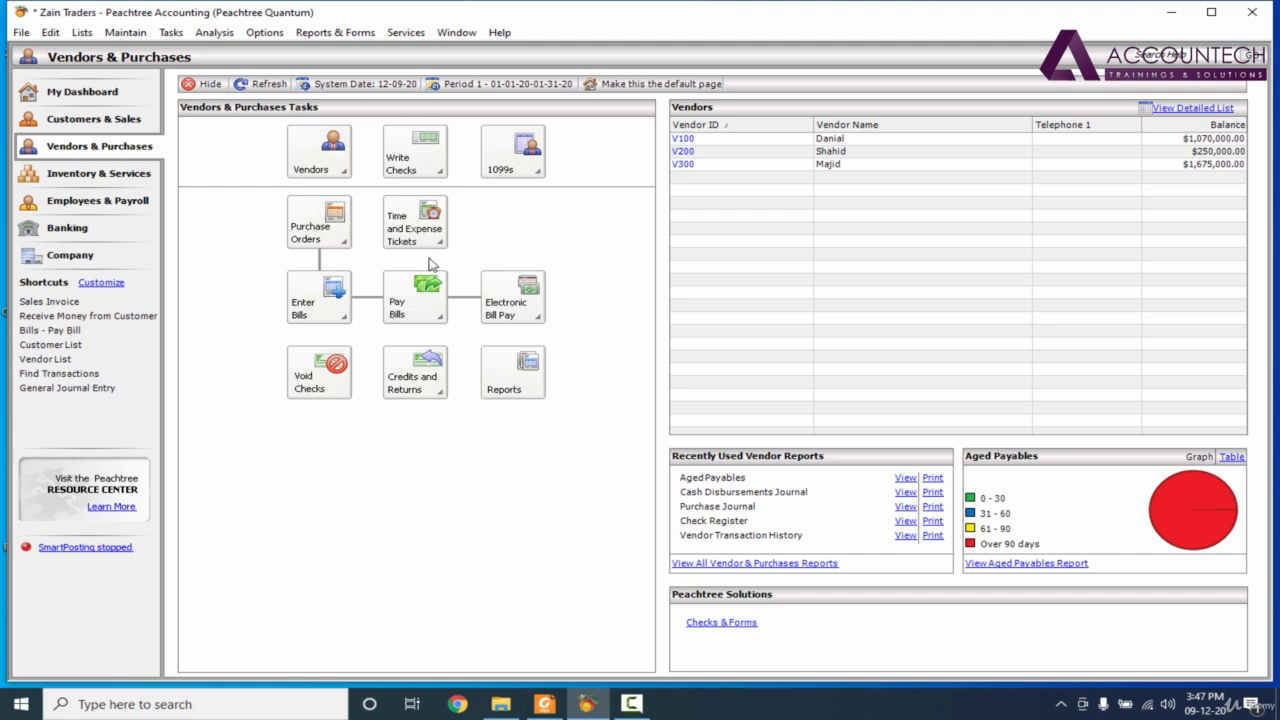
Open the bill entry form, go back to the last saved purchase to check it, and close the form.
left_click(335, 298)
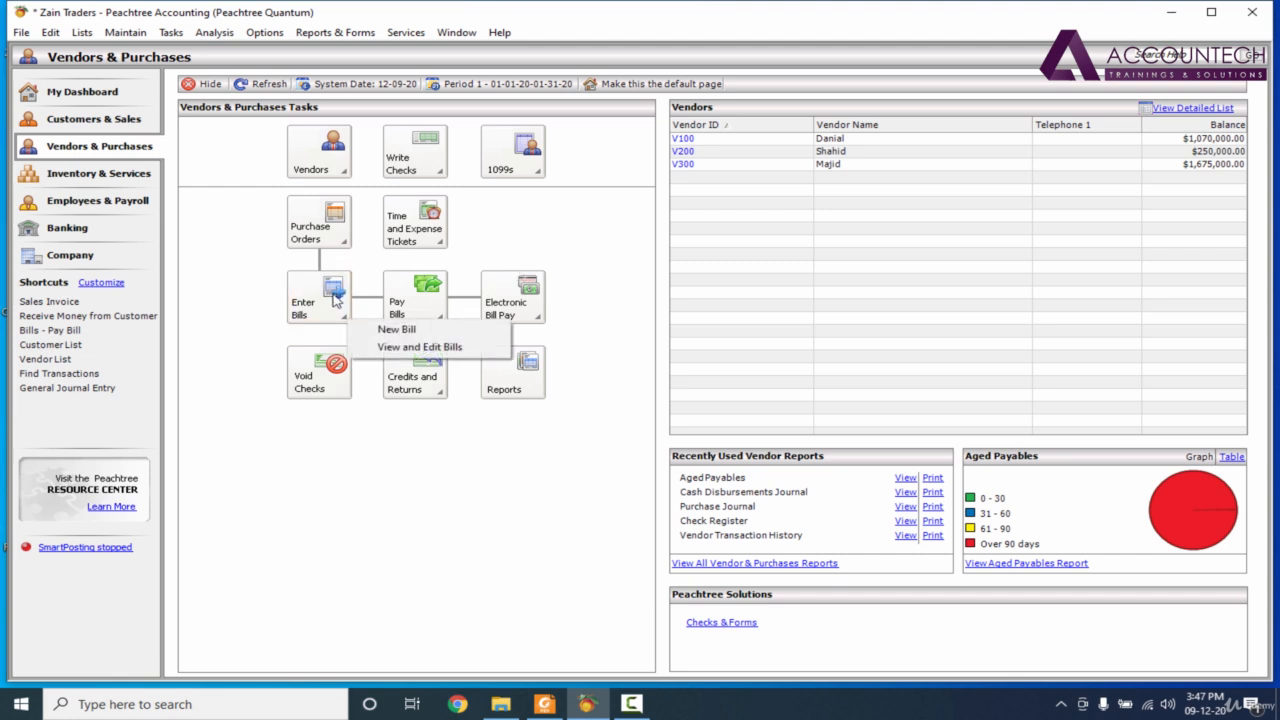
left_click(392, 330)
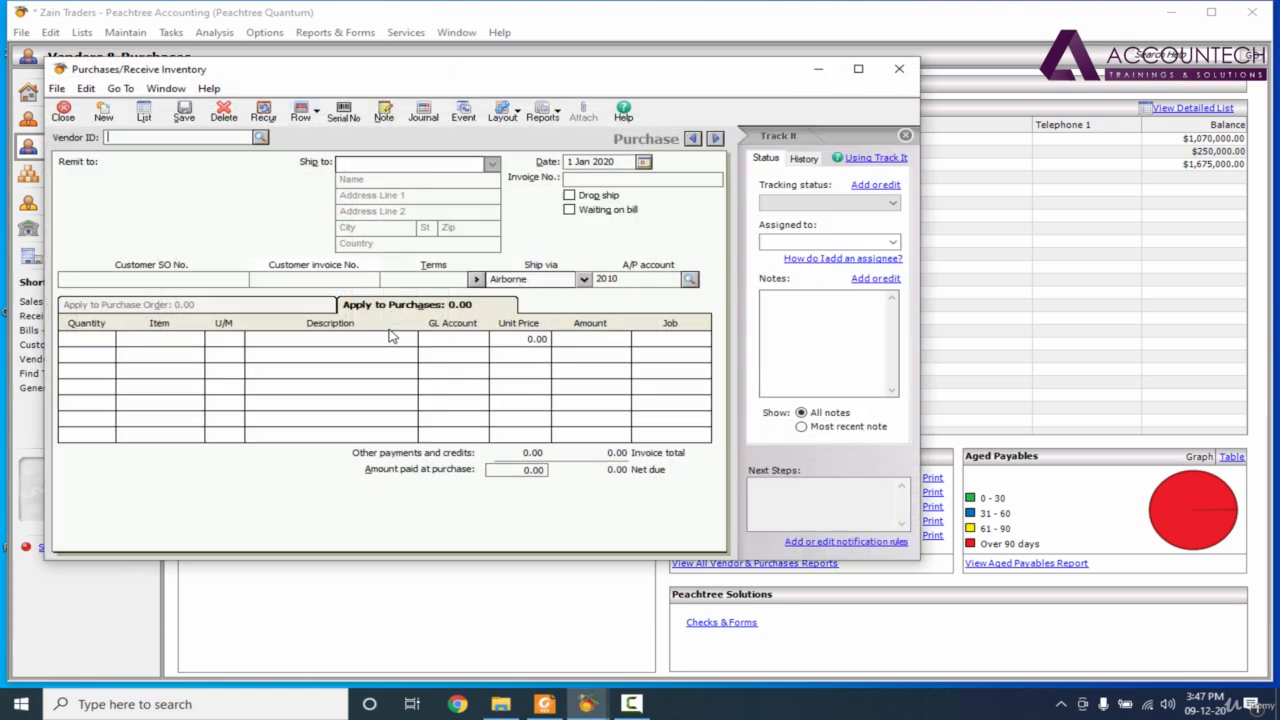
left_click(692, 139)
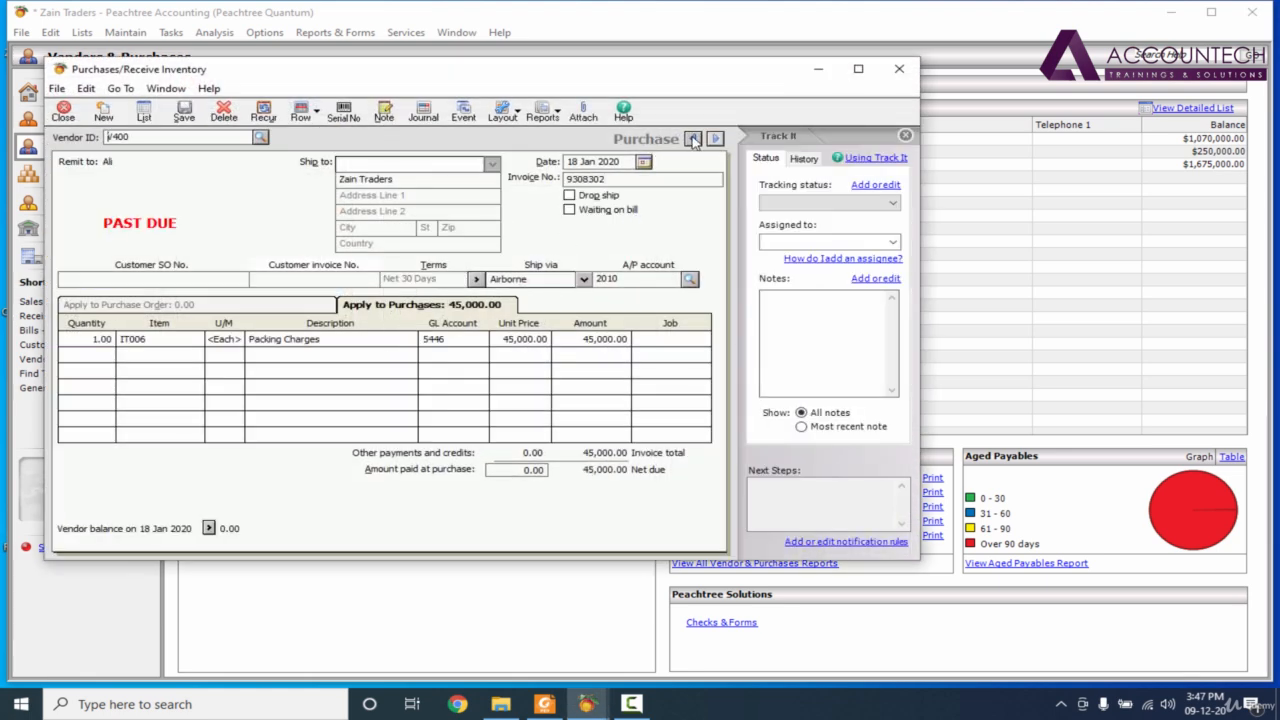
left_click(899, 68)
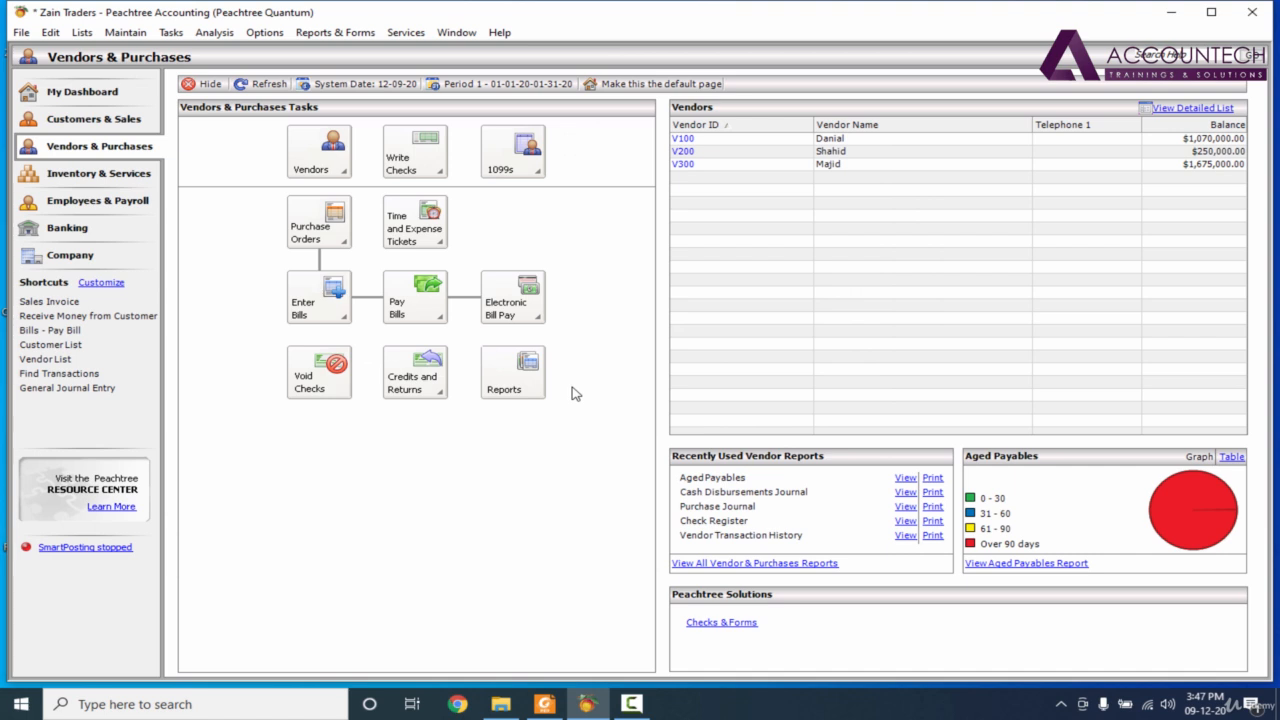